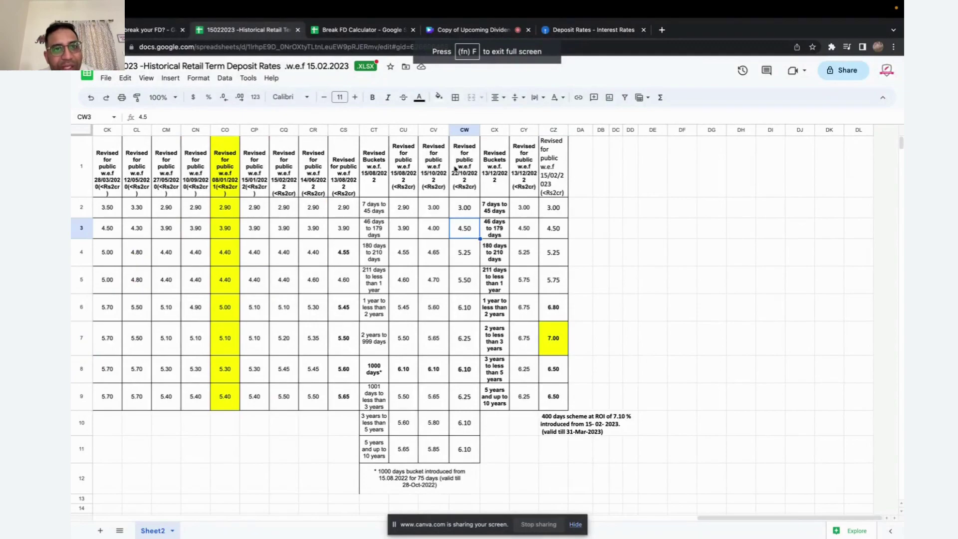
Examine the historical term deposit rates from the 2008 columns through to the column revised w.e.f. 15/02/2023
{"action": "scroll", "coordinate": [319, 238], "scroll_direction": "left", "scroll_amount": 20}
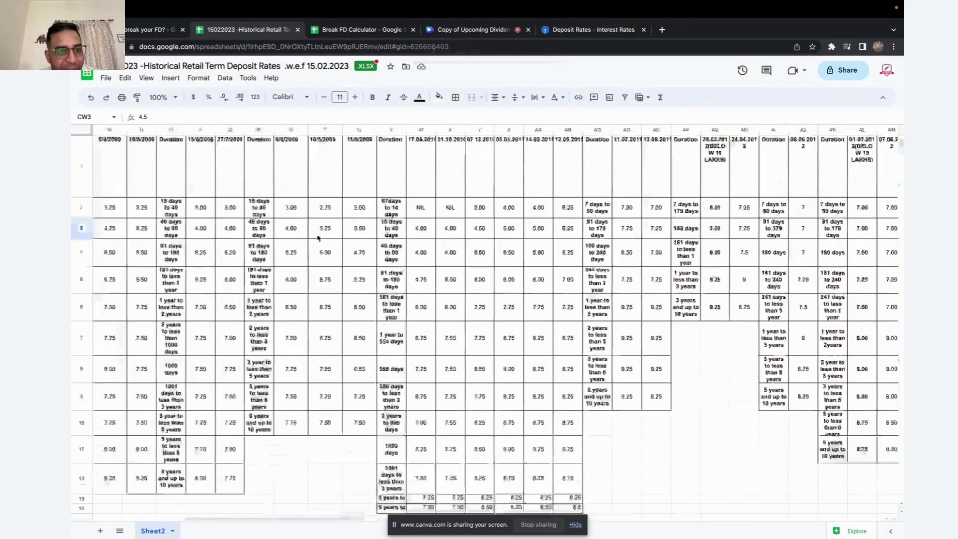
{"action": "scroll", "coordinate": [318, 238], "scroll_direction": "left", "scroll_amount": 10}
{"action": "scroll", "coordinate": [318, 238], "scroll_direction": "up", "scroll_amount": 2}
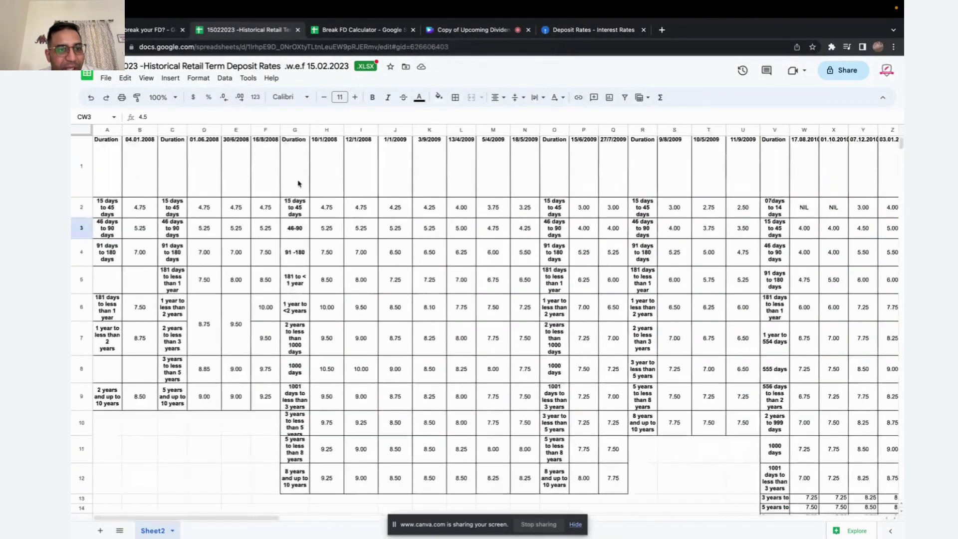
{"action": "scroll", "coordinate": [297, 182], "scroll_direction": "right", "scroll_amount": 3}
{"action": "scroll", "coordinate": [297, 182], "scroll_direction": "right", "scroll_amount": 4}
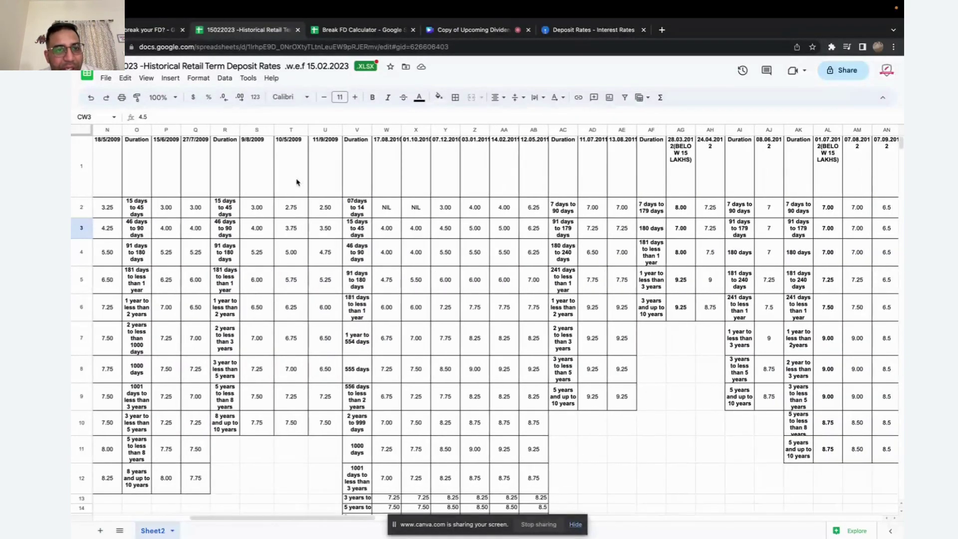
{"action": "scroll", "coordinate": [297, 182], "scroll_direction": "right", "scroll_amount": 20}
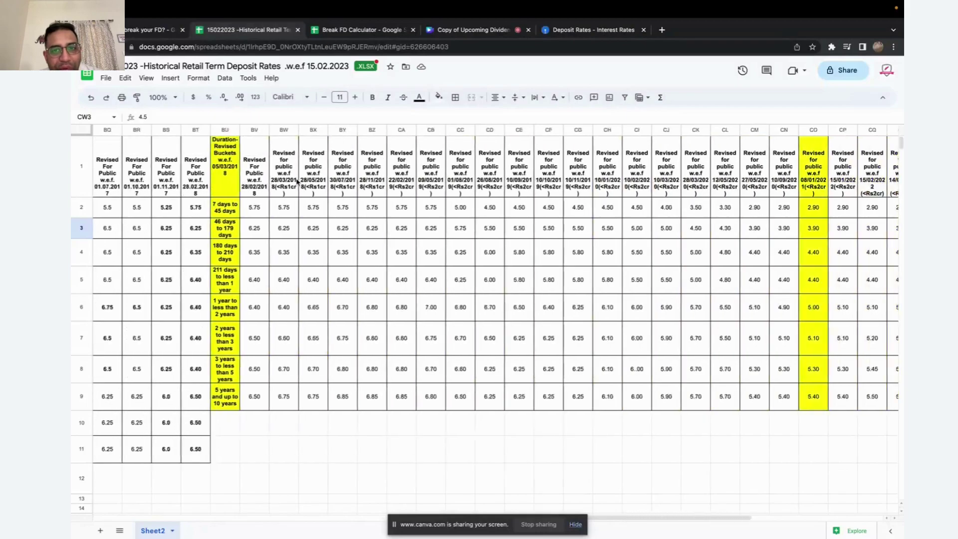
{"action": "scroll", "coordinate": [297, 182], "scroll_direction": "right", "scroll_amount": 8}
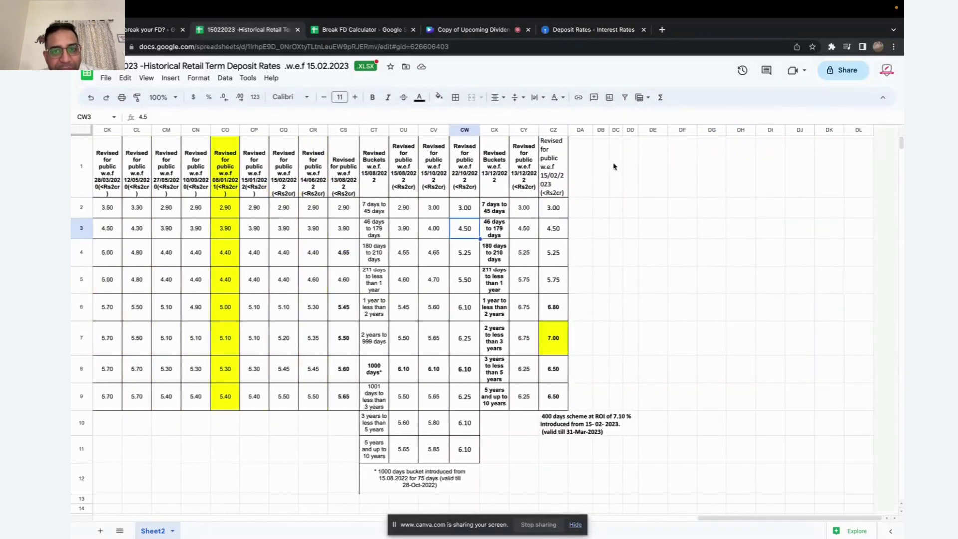
{"action": "left_click", "coordinate": [565, 182]}
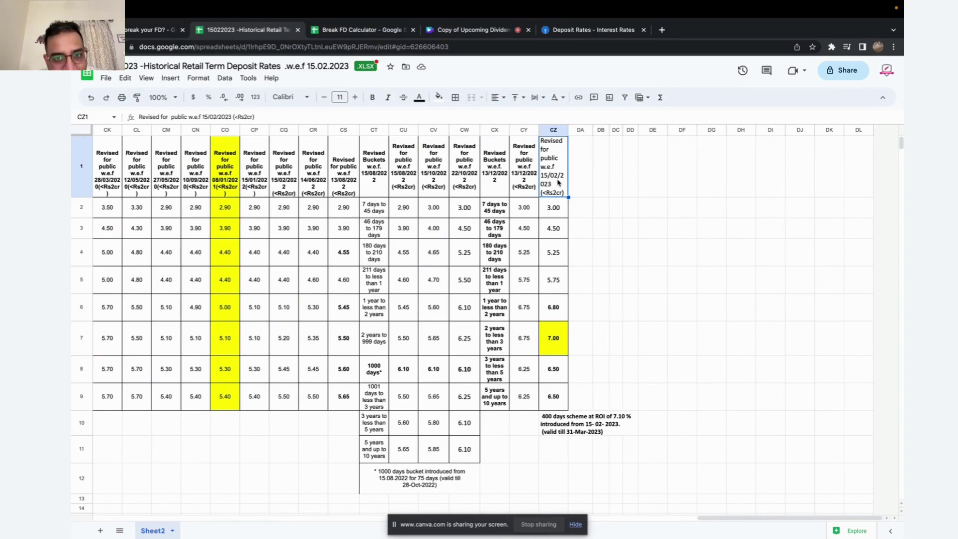
{"action": "left_click", "coordinate": [553, 218]}
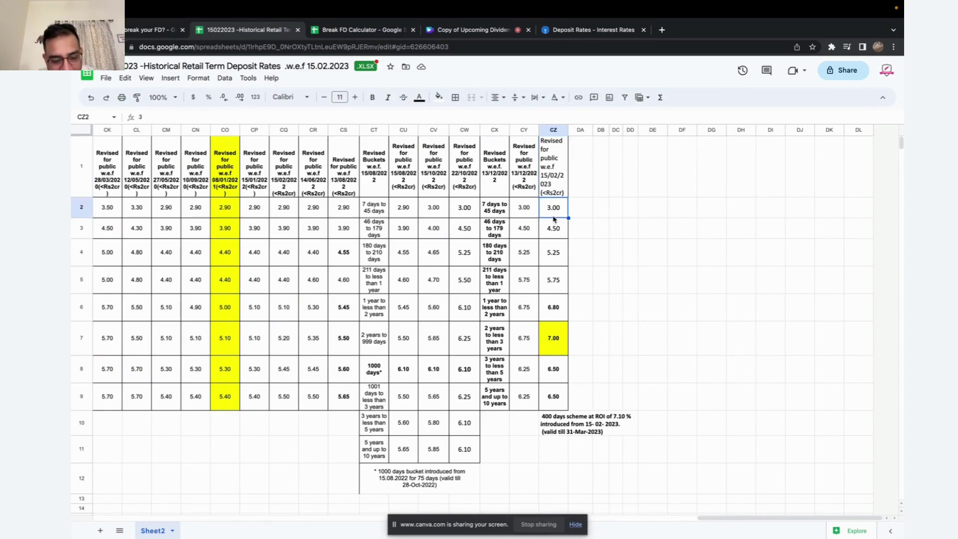
{"action": "left_click_drag", "start_coordinate": [553, 219], "coordinate": [553, 339]}
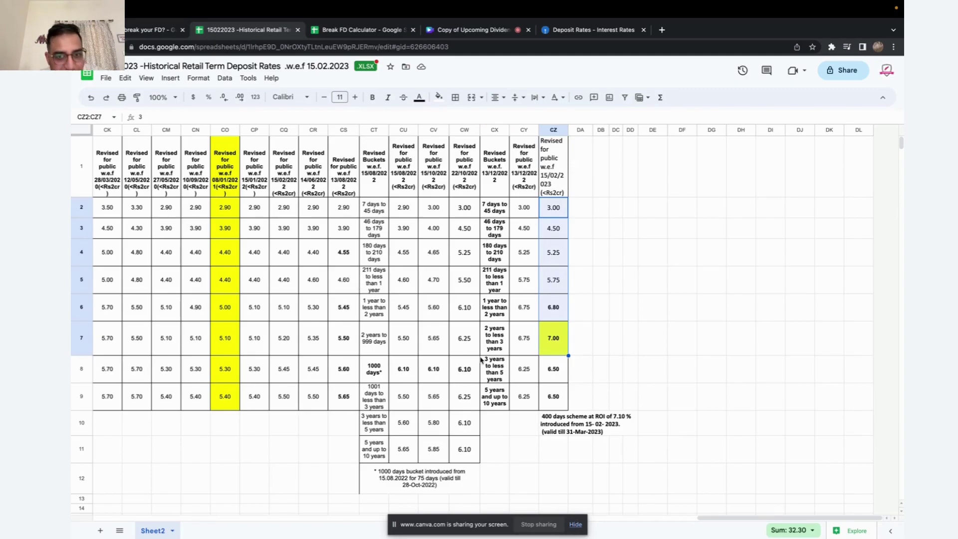
{"action": "left_click_drag", "start_coordinate": [573, 343], "coordinate": [543, 343]}
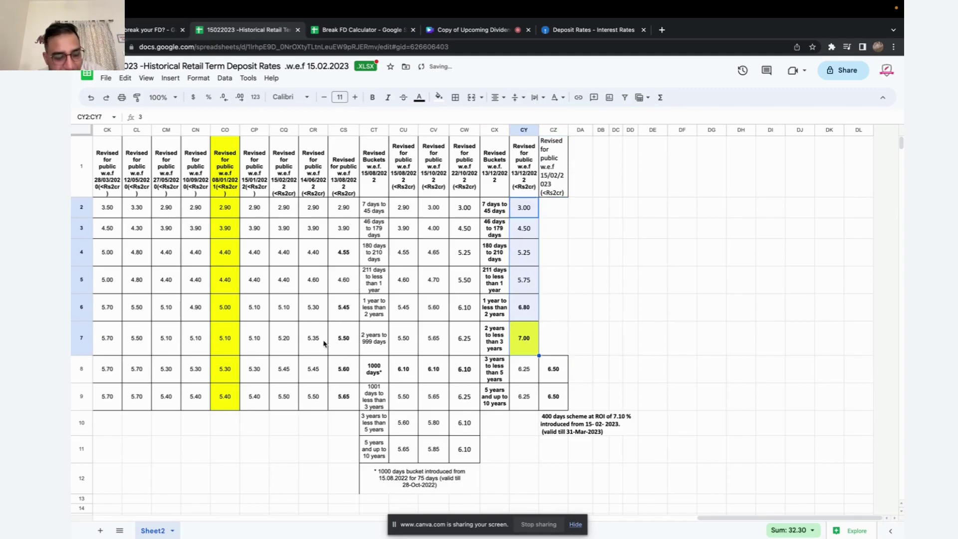
{"action": "key", "text": "ctrl+z"}
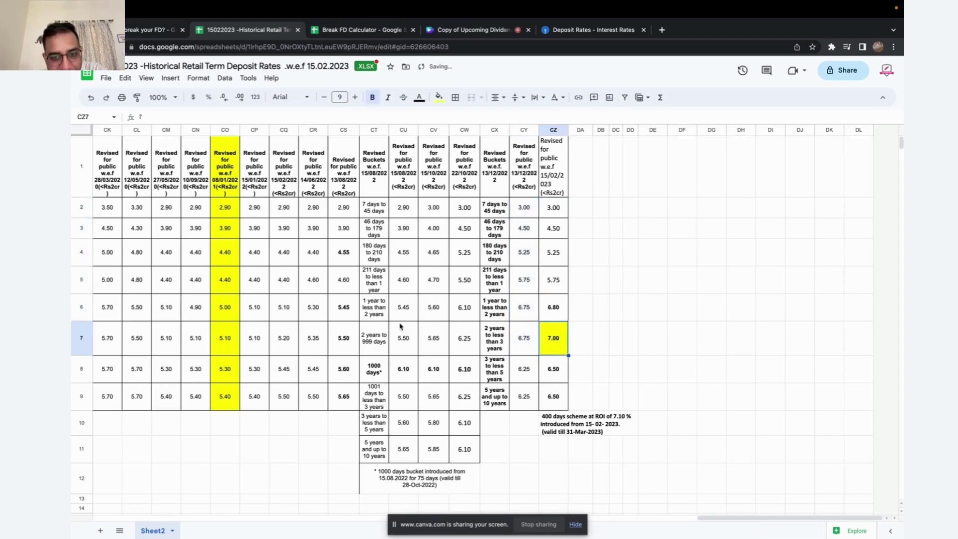
Check the "2 years to less than 3 years" duration row and its rate in the 15/02/2023 column
{"action": "scroll", "coordinate": [319, 325], "scroll_direction": "left", "scroll_amount": 10}
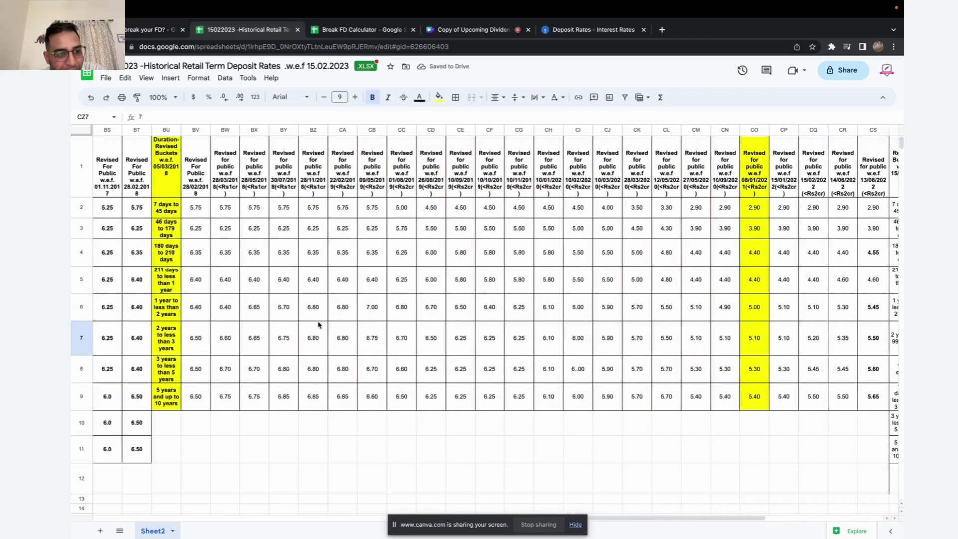
{"action": "scroll", "coordinate": [318, 325], "scroll_direction": "left", "scroll_amount": 1}
{"action": "left_click", "coordinate": [196, 343]}
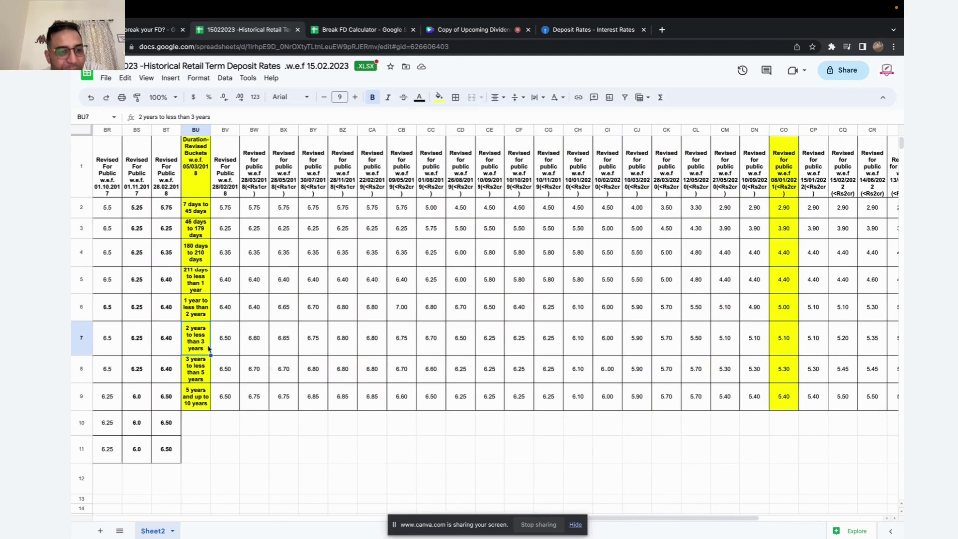
{"action": "scroll", "coordinate": [209, 348], "scroll_direction": "right", "scroll_amount": 3}
{"action": "scroll", "coordinate": [208, 348], "scroll_direction": "right", "scroll_amount": 6}
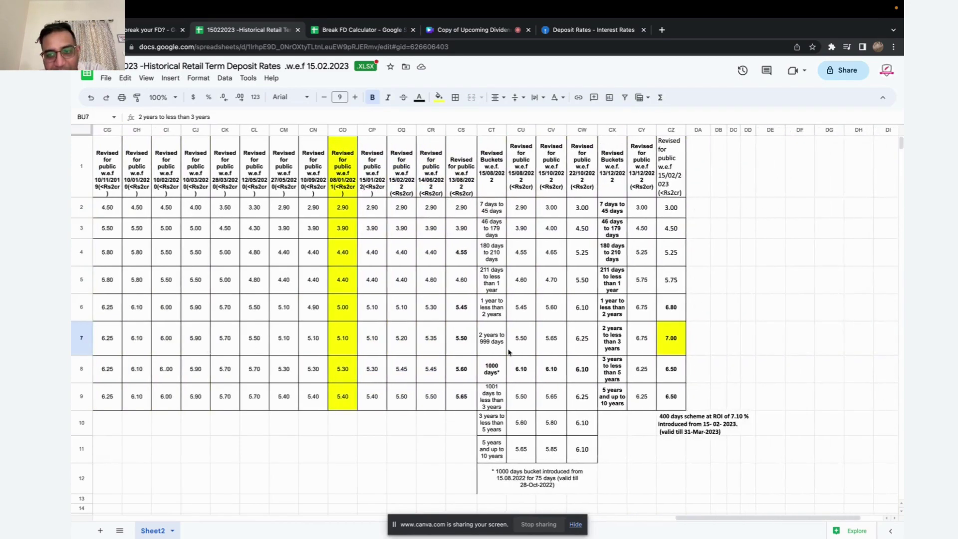
{"action": "left_click", "coordinate": [670, 340]}
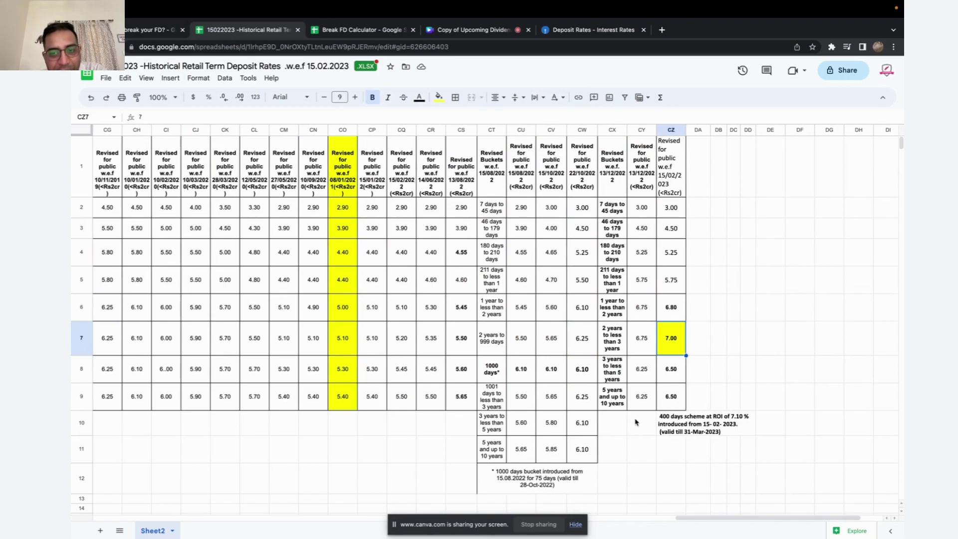
Switch to the Break FD Calculator's simple calculator sheet and examine the FD formation date, principal and original interest rate
{"action": "left_click", "coordinate": [364, 29]}
{"action": "left_click", "coordinate": [170, 530]}
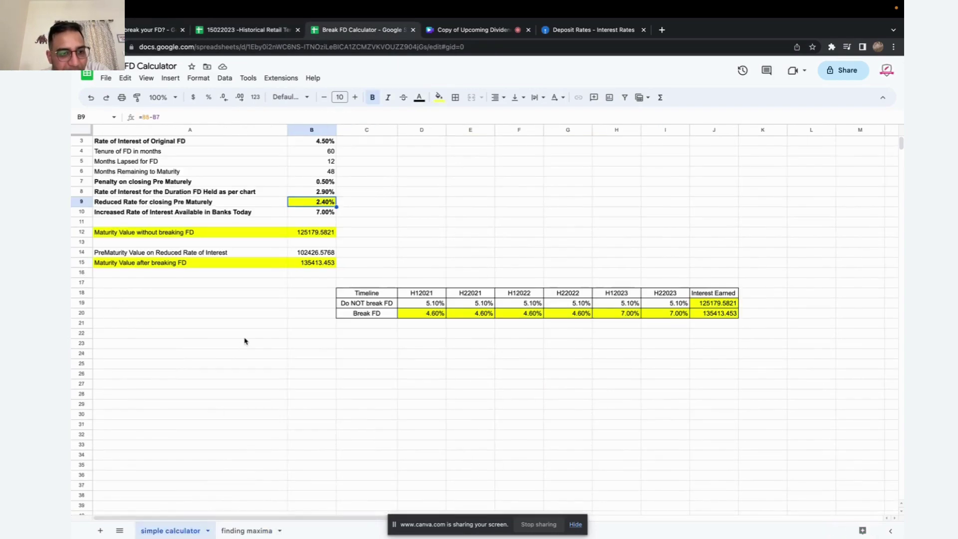
{"action": "scroll", "coordinate": [244, 341], "scroll_direction": "up", "scroll_amount": 1}
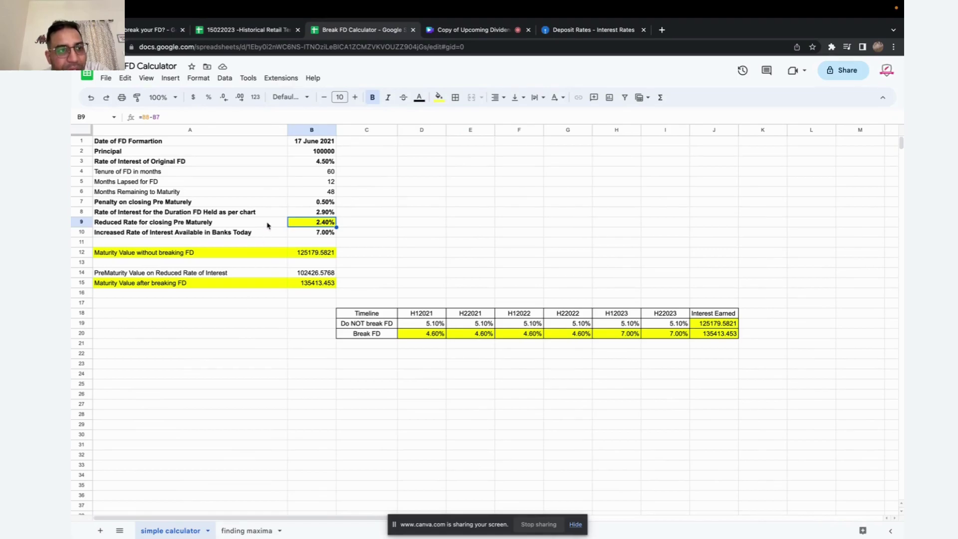
{"action": "left_click", "coordinate": [254, 145]}
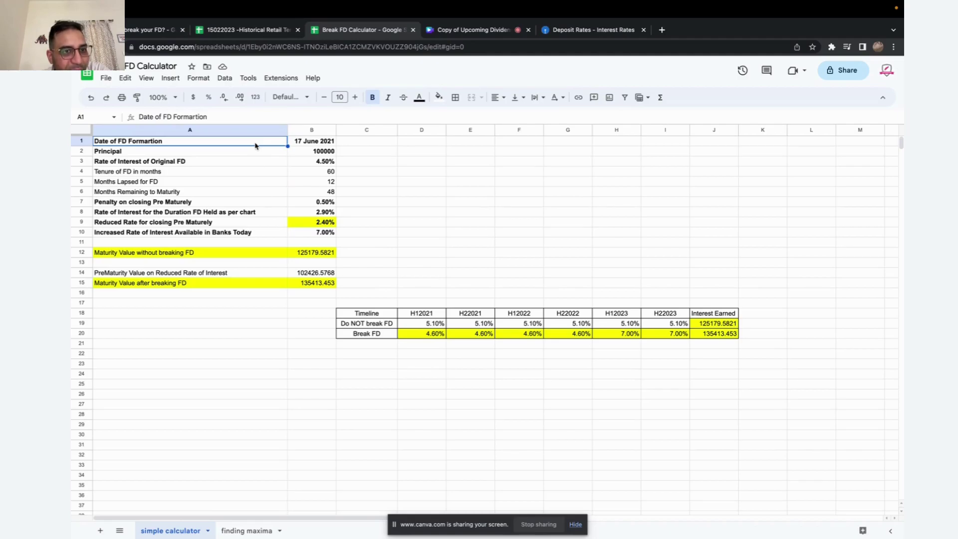
{"action": "left_click", "coordinate": [330, 142]}
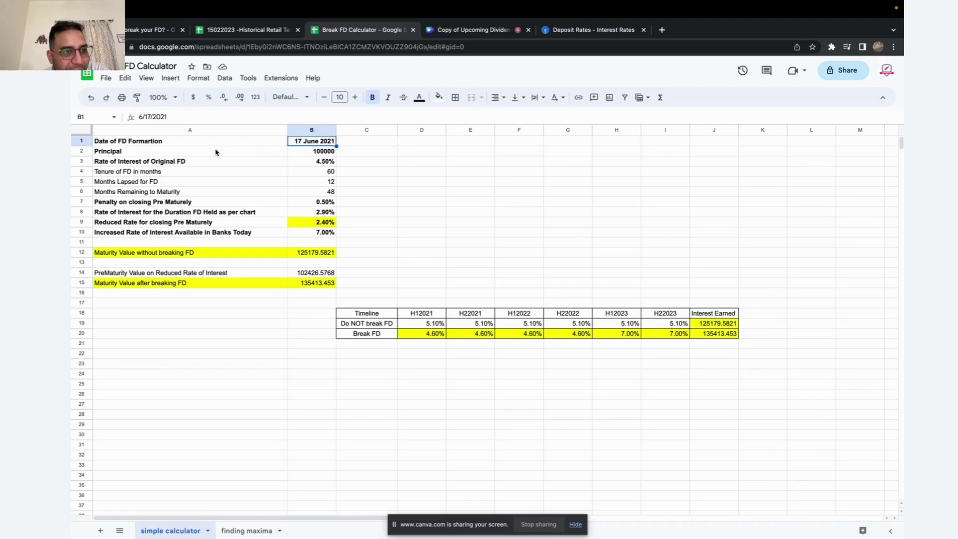
{"action": "left_click", "coordinate": [216, 151]}
{"action": "left_click", "coordinate": [322, 154]}
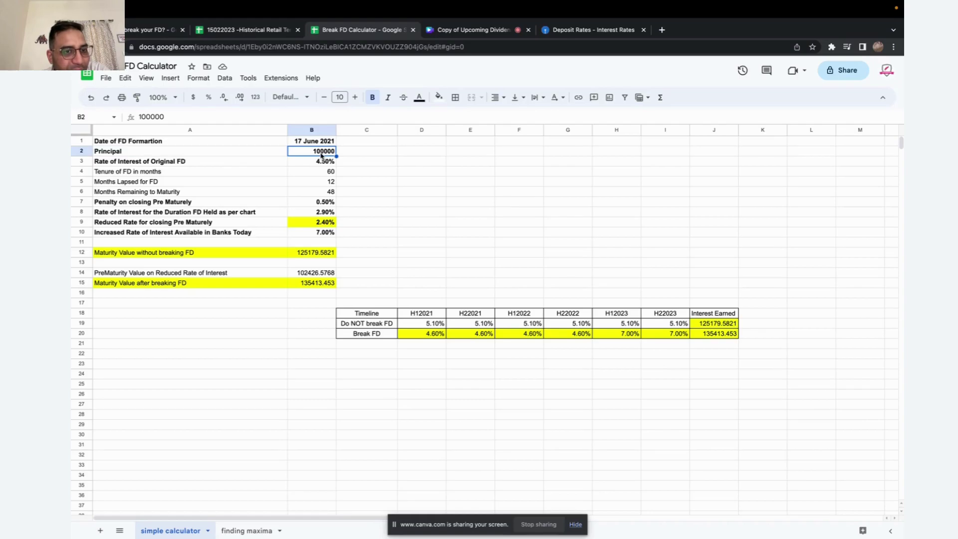
{"action": "left_click", "coordinate": [261, 164]}
{"action": "left_click", "coordinate": [325, 162]}
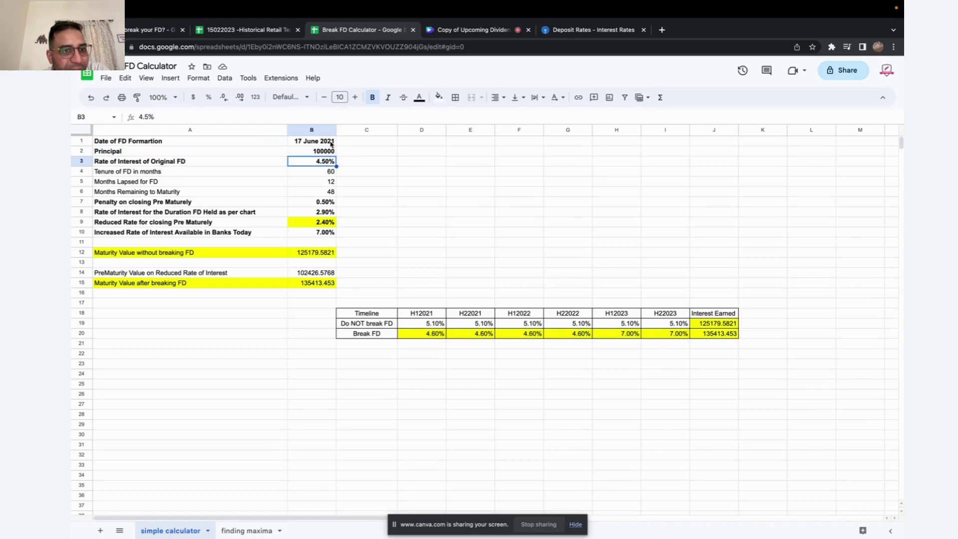
Set the calculator's original FD interest rate to 5.10%, taken from row 7 of the 08/01/2021 chart column, and the tenure to 36 months
{"action": "left_click", "coordinate": [260, 30]}
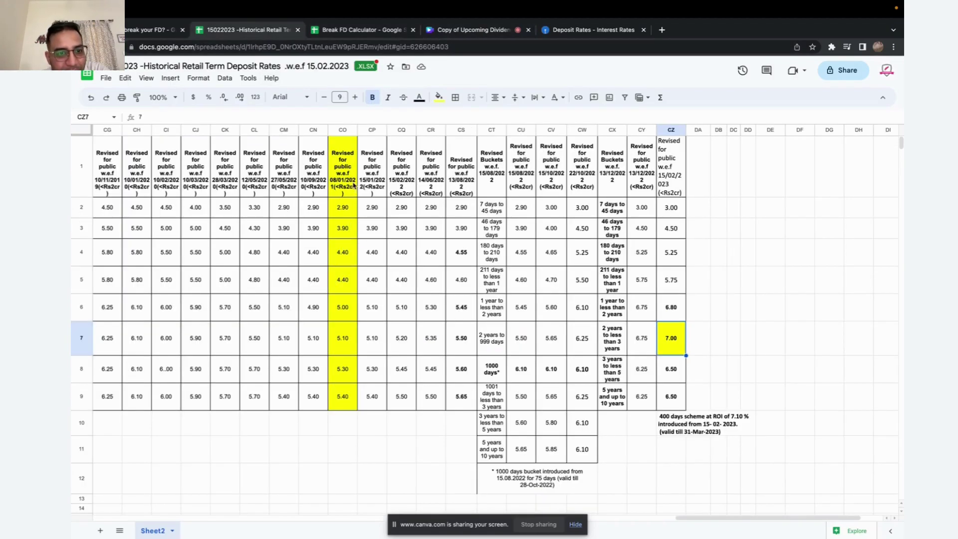
{"action": "left_click", "coordinate": [345, 339]}
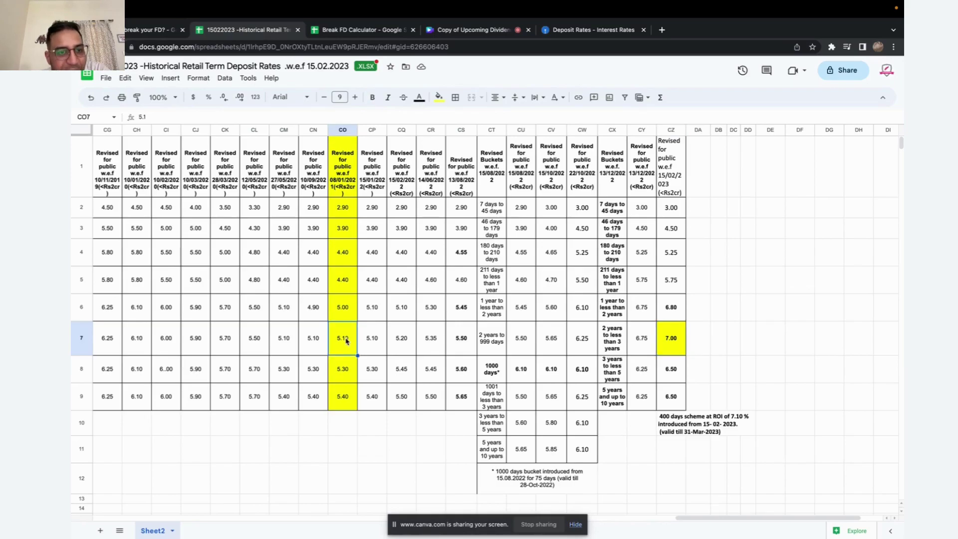
{"action": "left_click", "coordinate": [353, 31]}
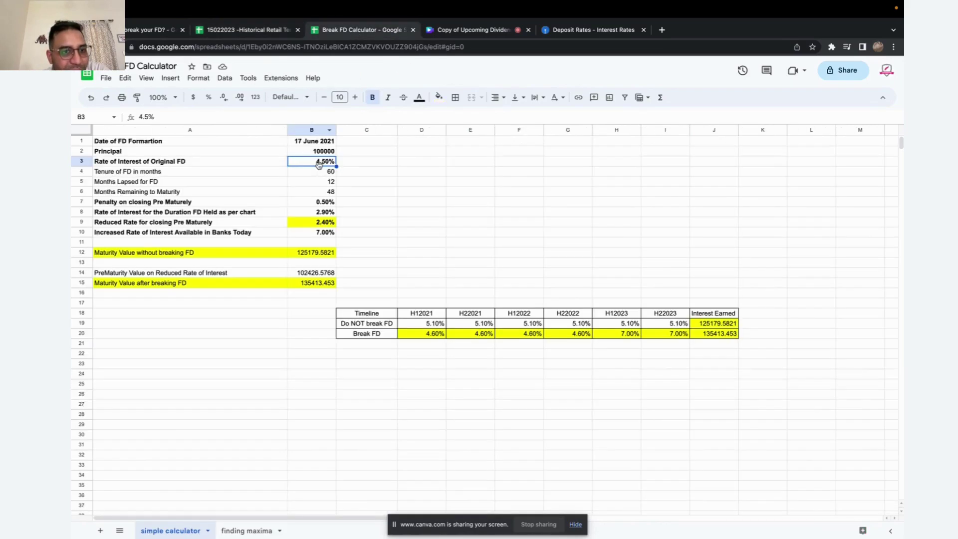
{"action": "type", "text": "5.1"}
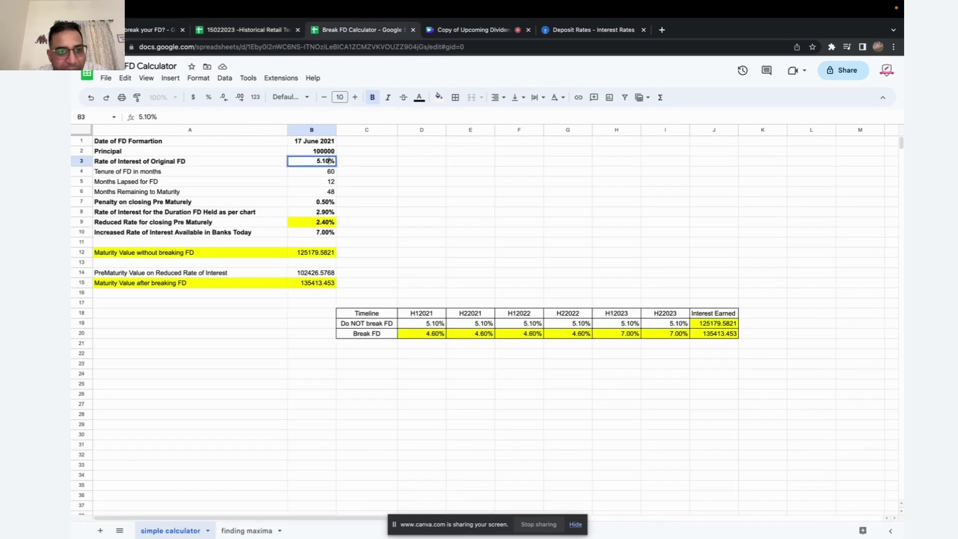
{"action": "key", "text": "Return"}
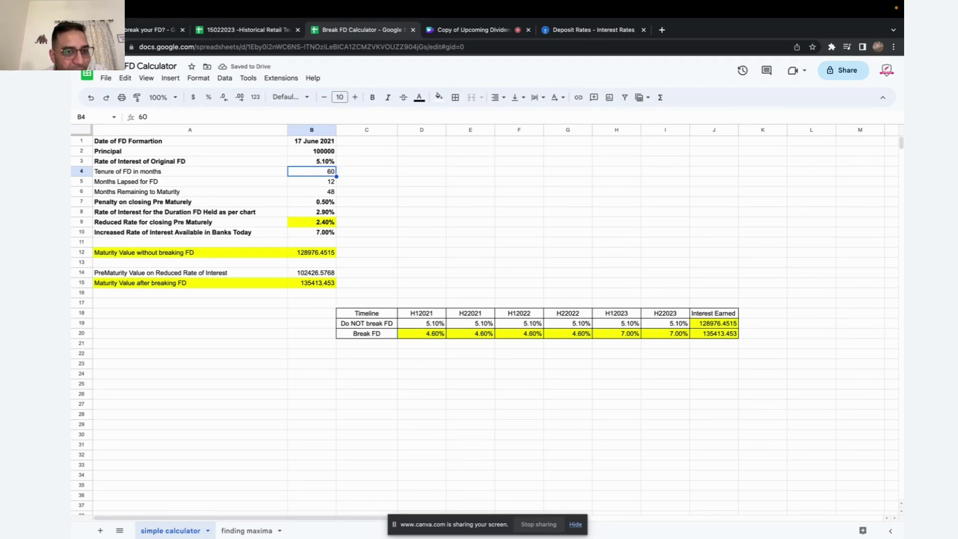
{"action": "type", "text": "36"}
{"action": "key", "text": "Return"}
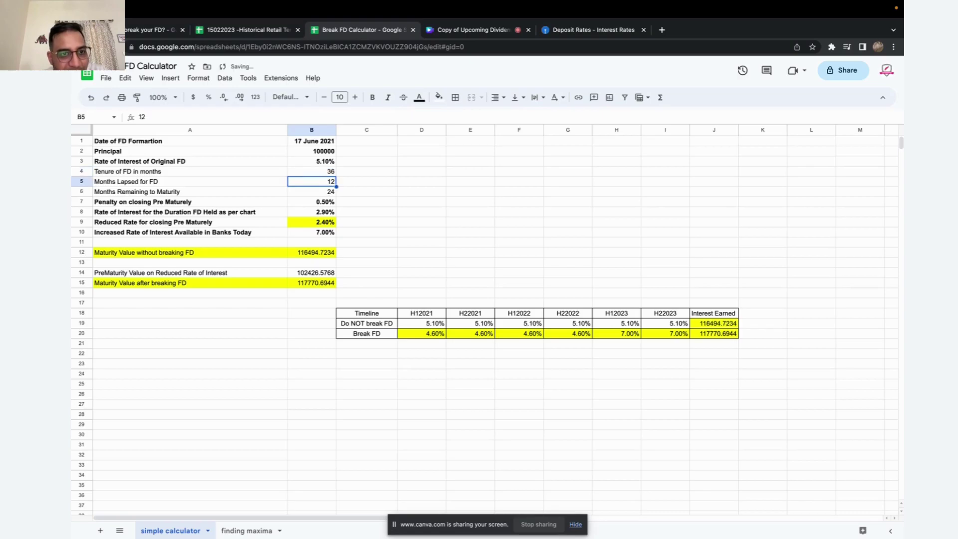
Look up the 08/01/2021 rate for "3 years to less than 5 years" and set the calculator's original FD interest rate to 5.30%
{"action": "left_click", "coordinate": [282, 30]}
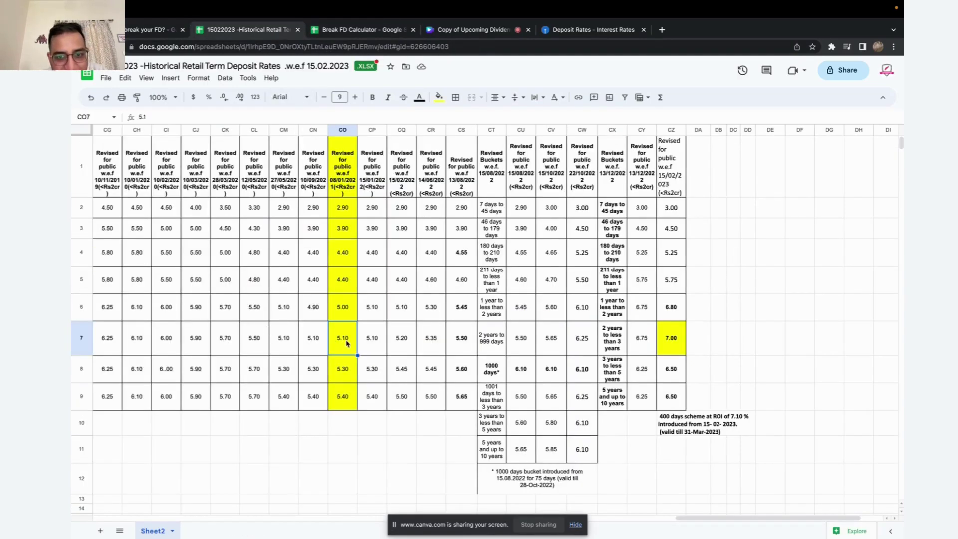
{"action": "scroll", "coordinate": [348, 343], "scroll_direction": "left", "scroll_amount": 10}
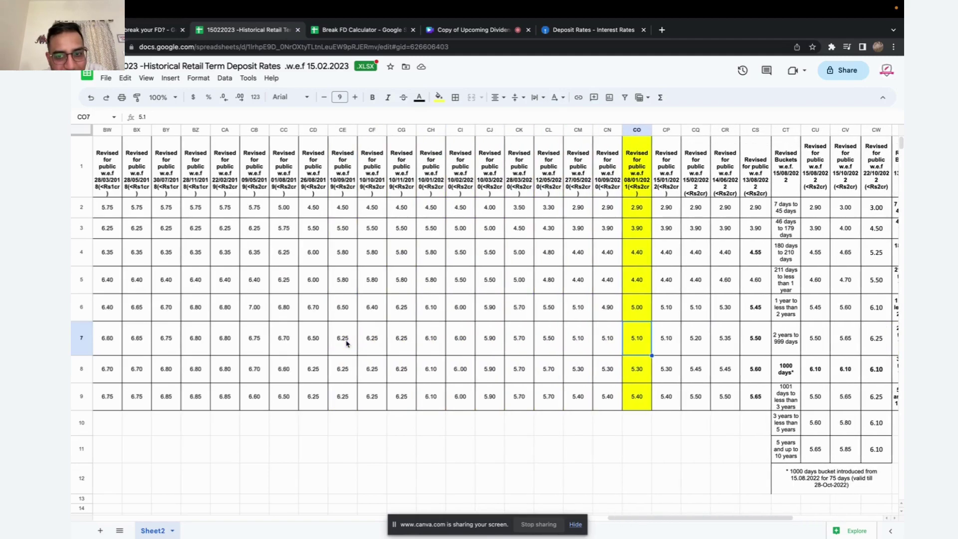
{"action": "scroll", "coordinate": [375, 370], "scroll_direction": "left", "scroll_amount": 5}
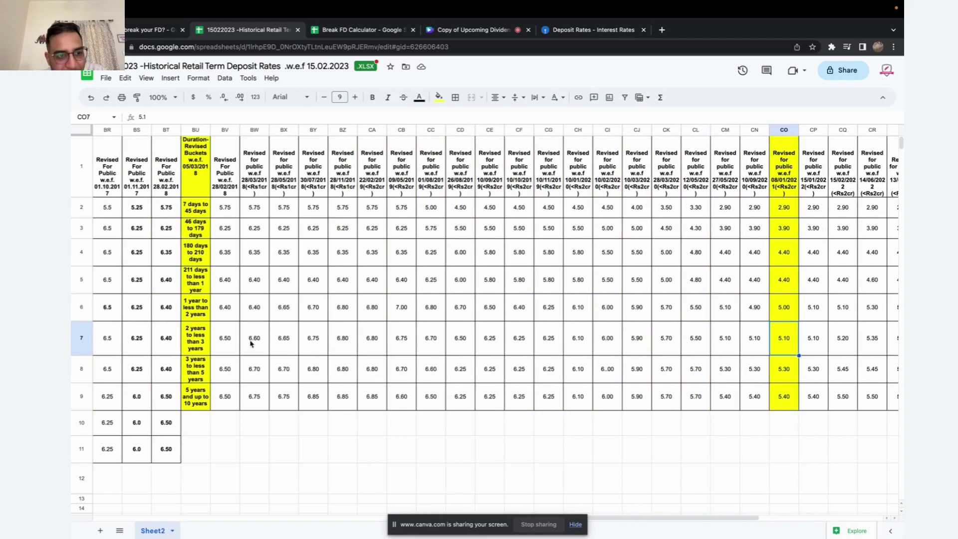
{"action": "left_click", "coordinate": [196, 344]}
{"action": "left_click", "coordinate": [202, 374]}
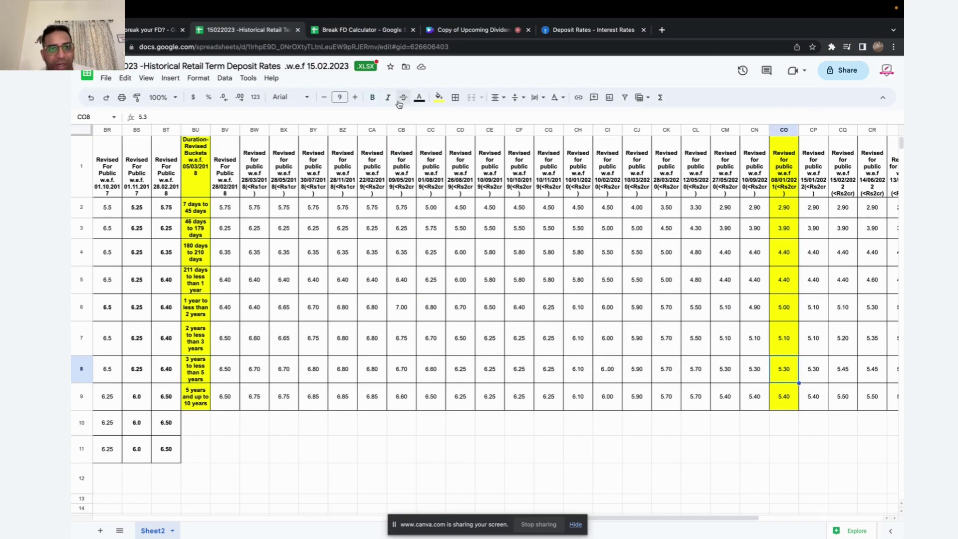
{"action": "left_click", "coordinate": [354, 31]}
{"action": "left_click", "coordinate": [329, 160]}
{"action": "type", "text": "5%.3"}
{"action": "key", "text": "Return"}
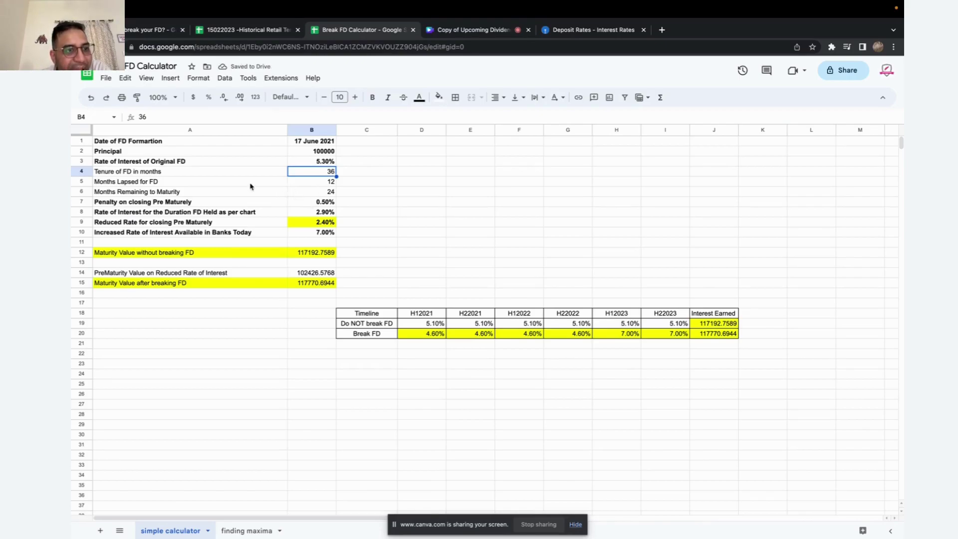
Set Months Lapsed for FD to 24 and select the Months Lapsed and Months Remaining to Maturity rows
{"action": "left_click", "coordinate": [223, 192]}
{"action": "key", "text": "Down"}
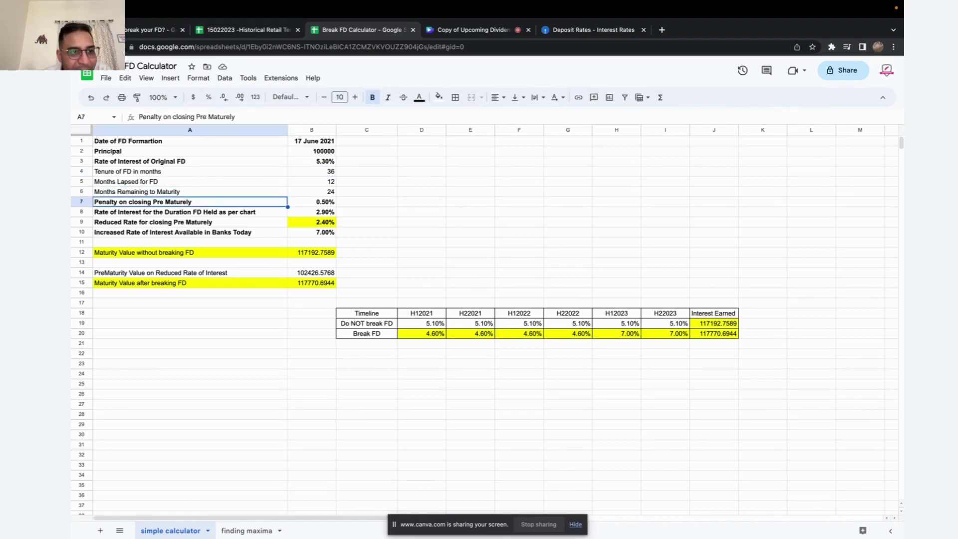
{"action": "key", "text": "Up"}
{"action": "key", "text": "Up"}
{"action": "key", "text": "Right"}
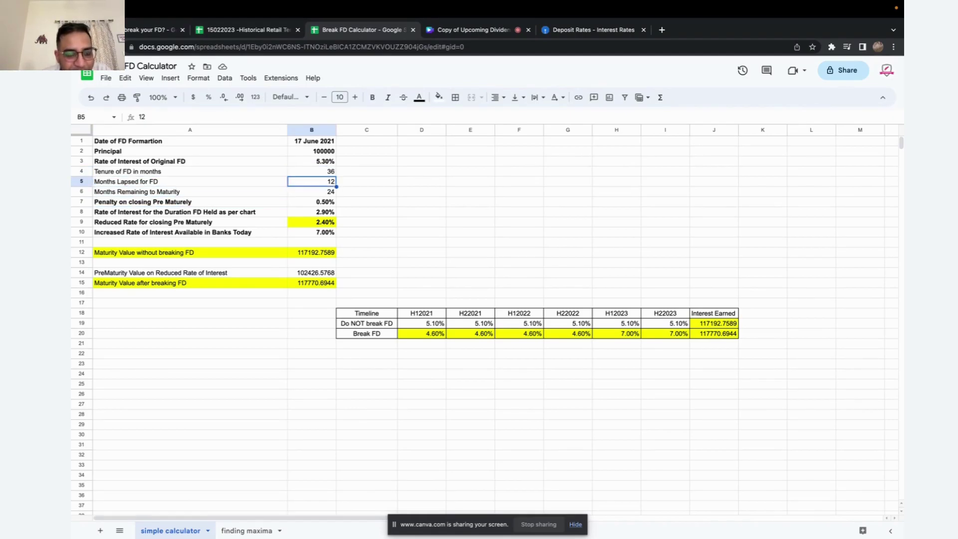
{"action": "type", "text": "24"}
{"action": "key", "text": "Return"}
{"action": "key", "text": "Up"}
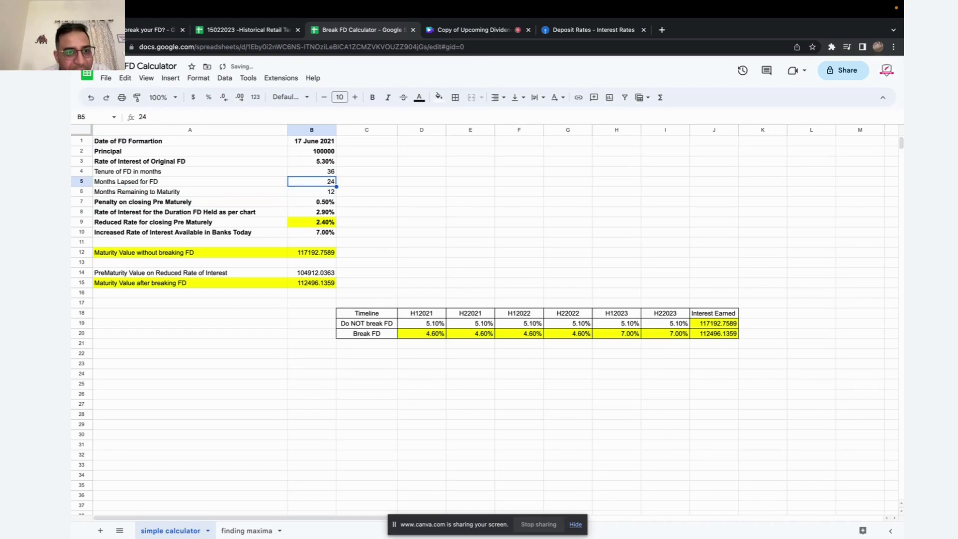
{"action": "key", "text": "shift+Down"}
{"action": "key", "text": "shift+Left"}
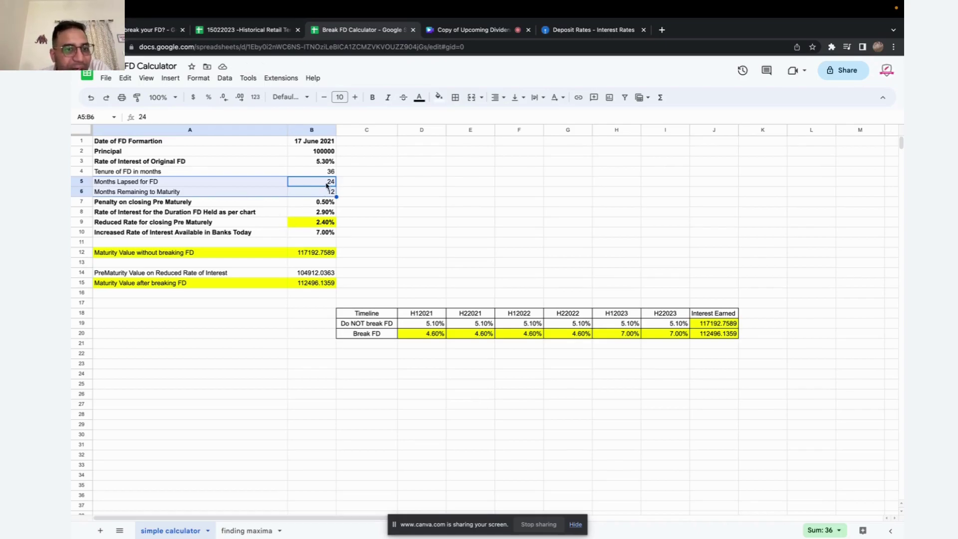
Set the H12021 rate in the timeline table's Do NOT break FD row to 5.3%
{"action": "left_click", "coordinate": [254, 212]}
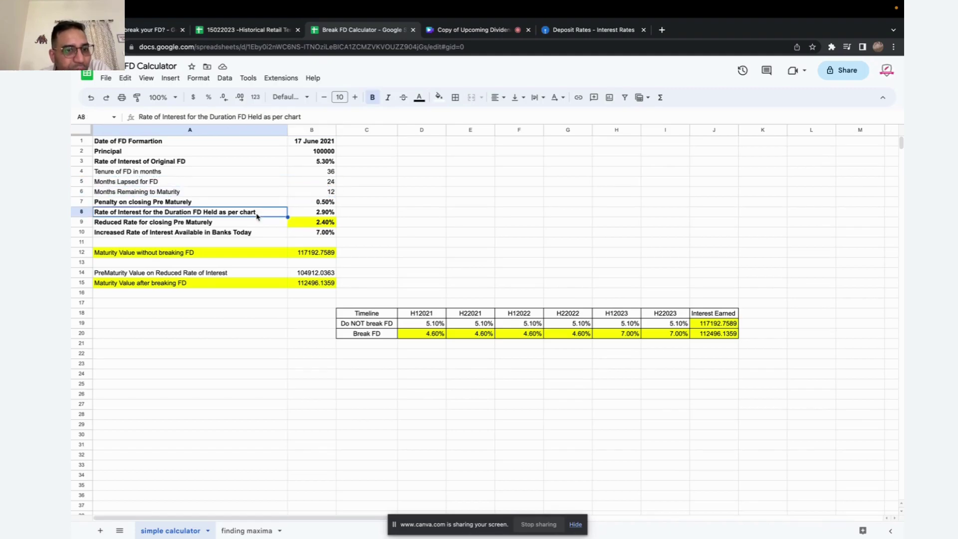
{"action": "left_click_drag", "start_coordinate": [374, 313], "coordinate": [374, 323]}
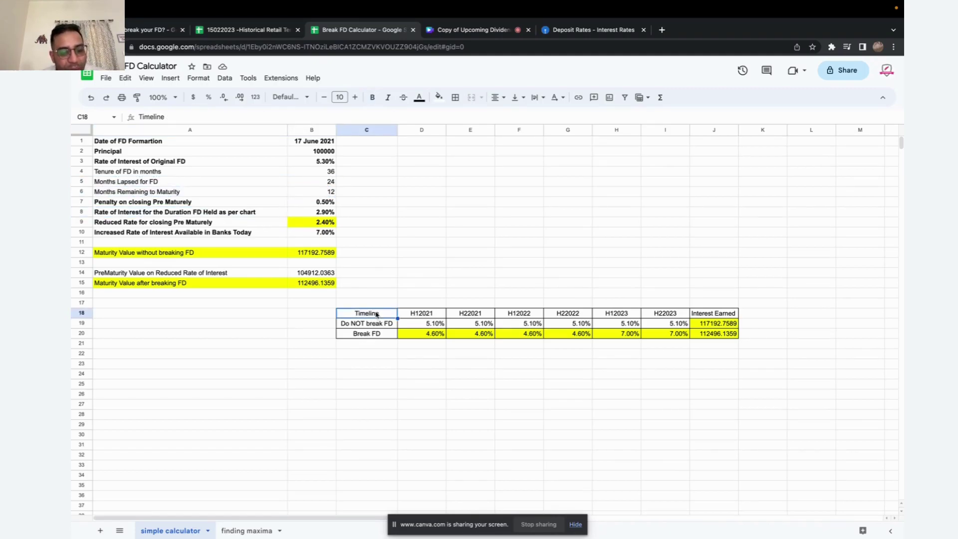
{"action": "key", "text": "shift+Right"}
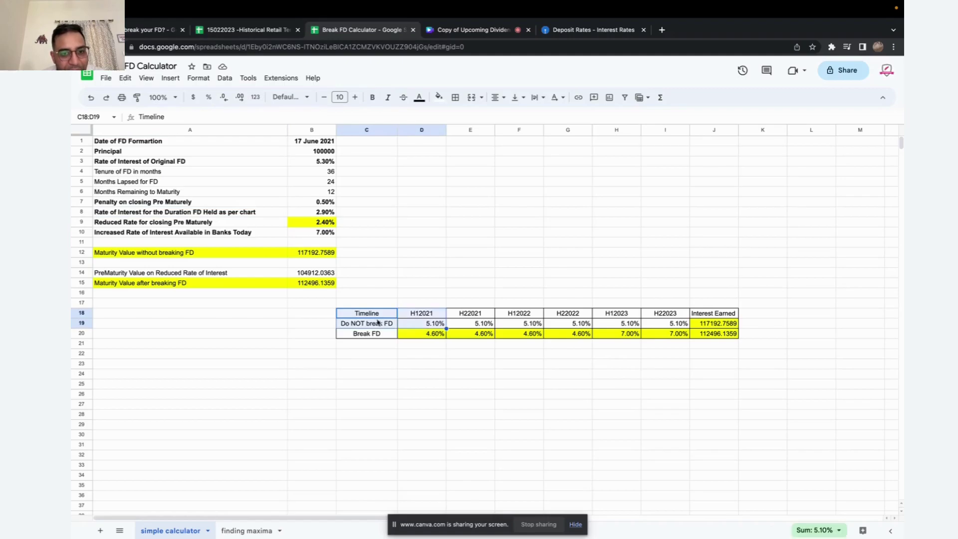
{"action": "left_click", "coordinate": [439, 327]}
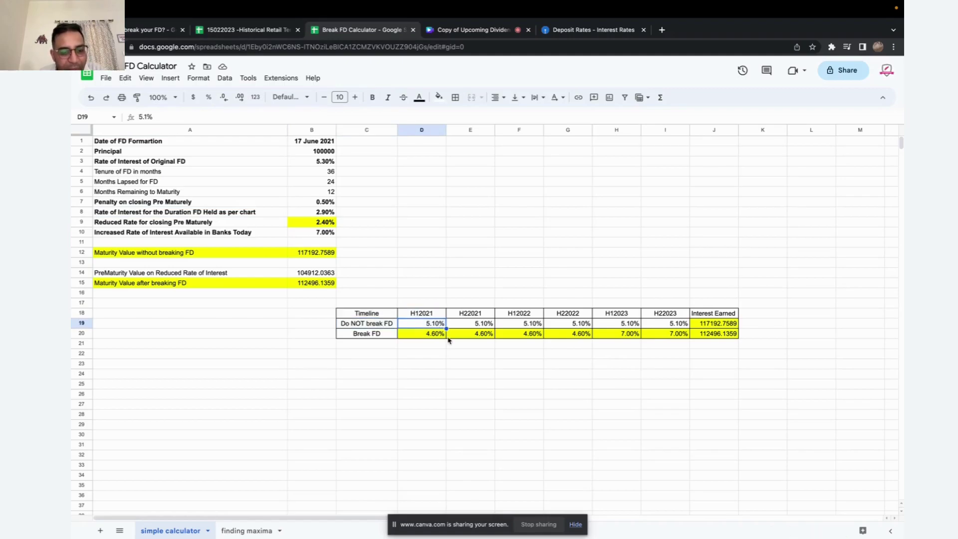
{"action": "type", "text": "5.3%"}
{"action": "key", "text": "Tab"}
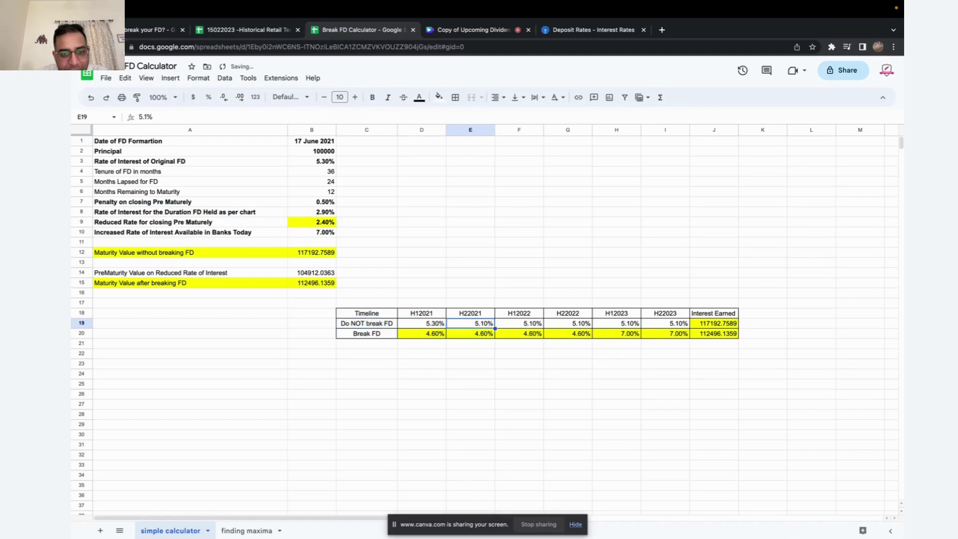
Copy the 5.30% rate from H12021 across the Do NOT break FD row into every period from H22021 to H22023
{"action": "left_click", "coordinate": [429, 324]}
{"action": "key", "text": "ctrl+c"}
{"action": "key", "text": "Right"}
{"action": "key", "text": "ctrl+v"}
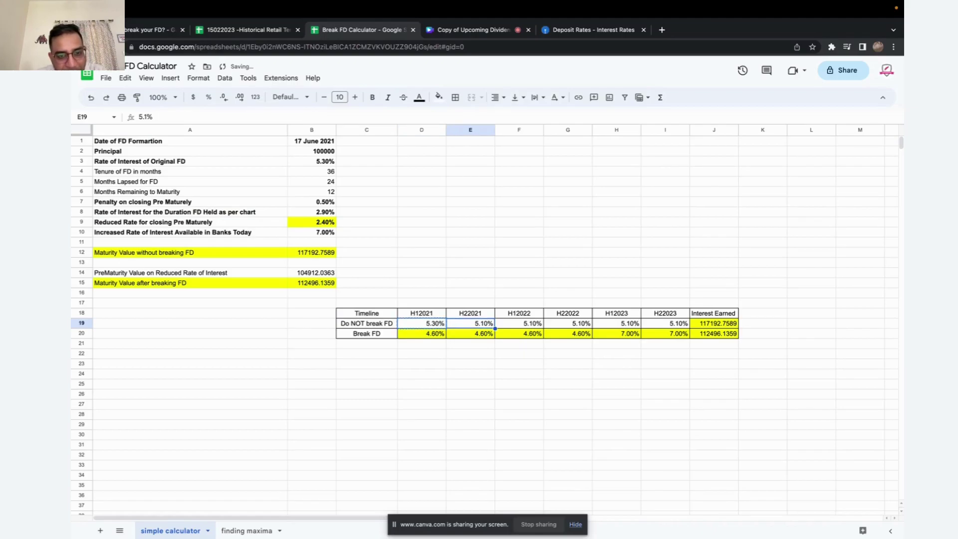
{"action": "key", "text": "Right"}
{"action": "key", "text": "ctrl+v"}
{"action": "key", "text": "Right"}
{"action": "key", "text": "ctrl+v"}
{"action": "key", "text": "Right"}
{"action": "key", "text": "ctrl+v"}
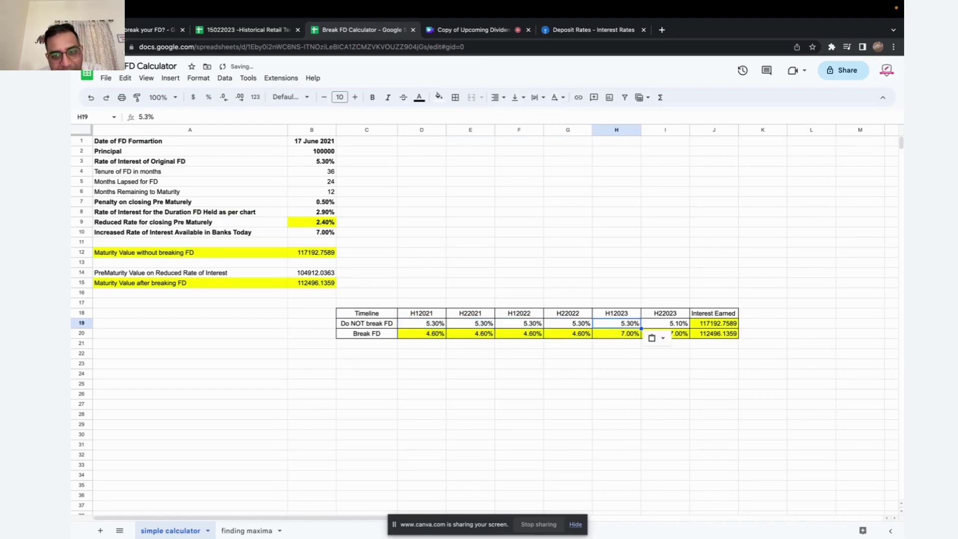
{"action": "key", "text": "Right"}
{"action": "key", "text": "ctrl+v"}
Review the Do NOT break FD rates from H12021 to H22023 and the row's Interest Earned cell
{"action": "left_click_drag", "start_coordinate": [422, 325], "coordinate": [666, 326]}
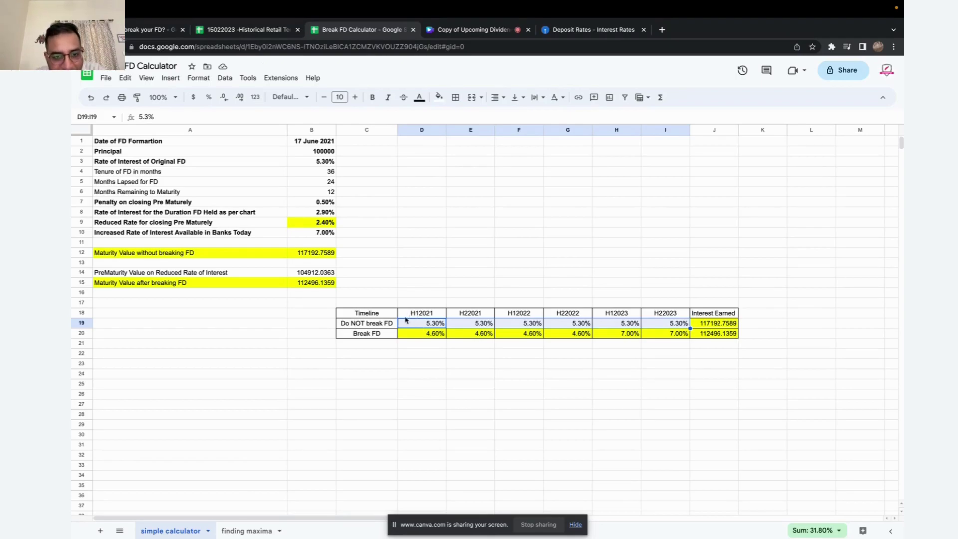
{"action": "left_click", "coordinate": [426, 327]}
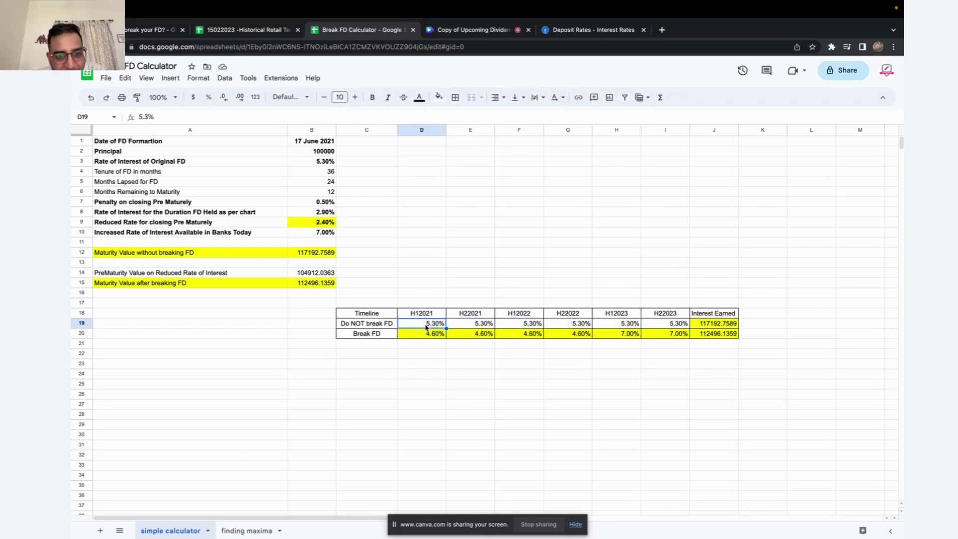
{"action": "left_click_drag", "start_coordinate": [427, 327], "coordinate": [665, 324]}
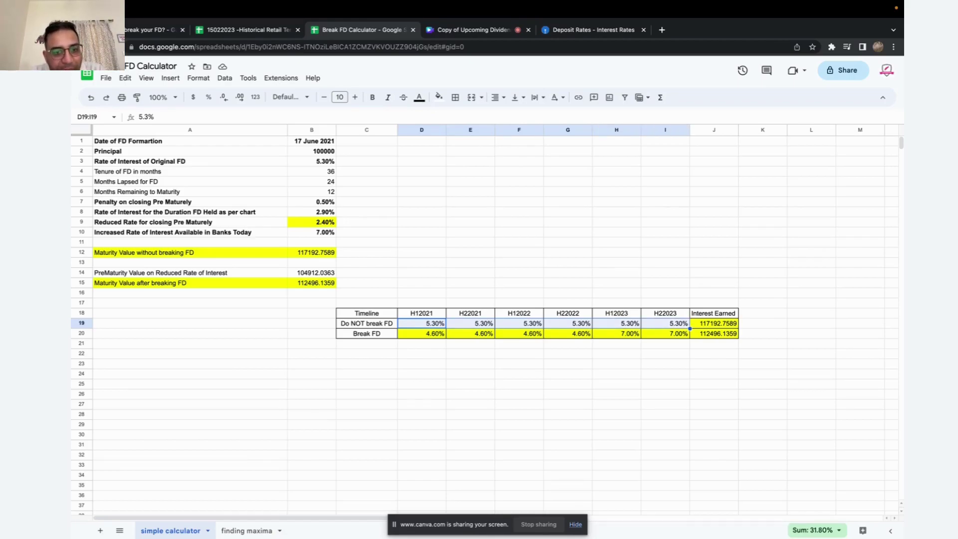
{"action": "left_click", "coordinate": [723, 327]}
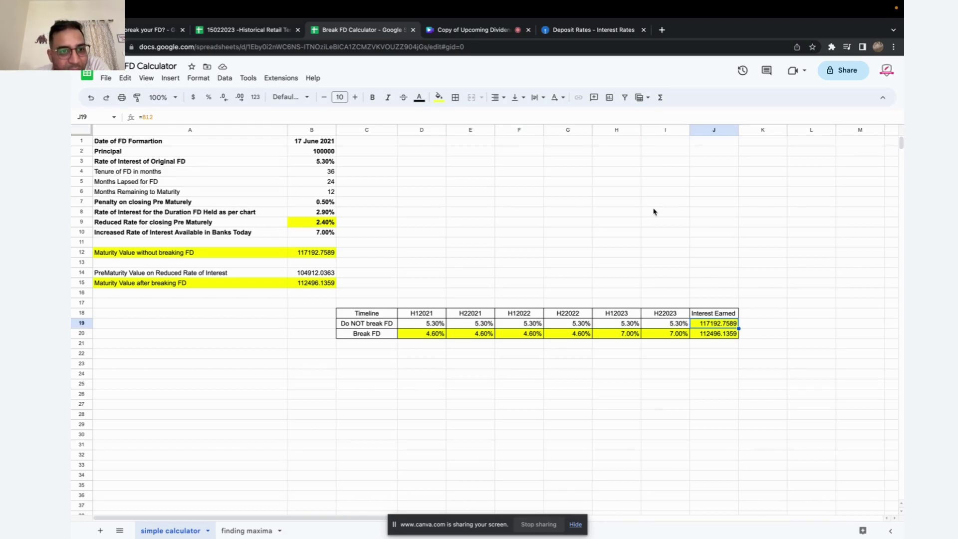
Look up the 08/01/2021 rate for "2 years to less than 3 years" and set the calculator's rate for the duration FD held to 5.10%
{"action": "left_click", "coordinate": [323, 184]}
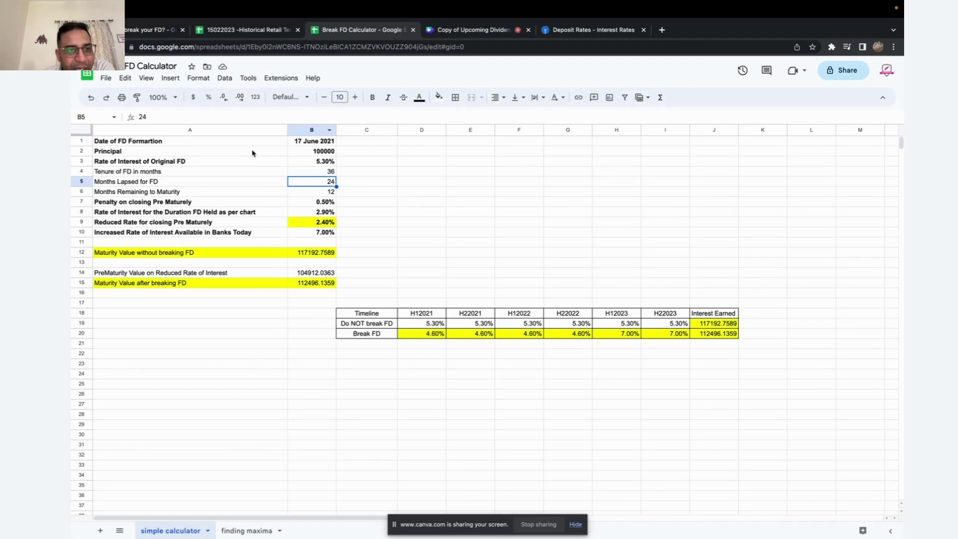
{"action": "left_click", "coordinate": [257, 31]}
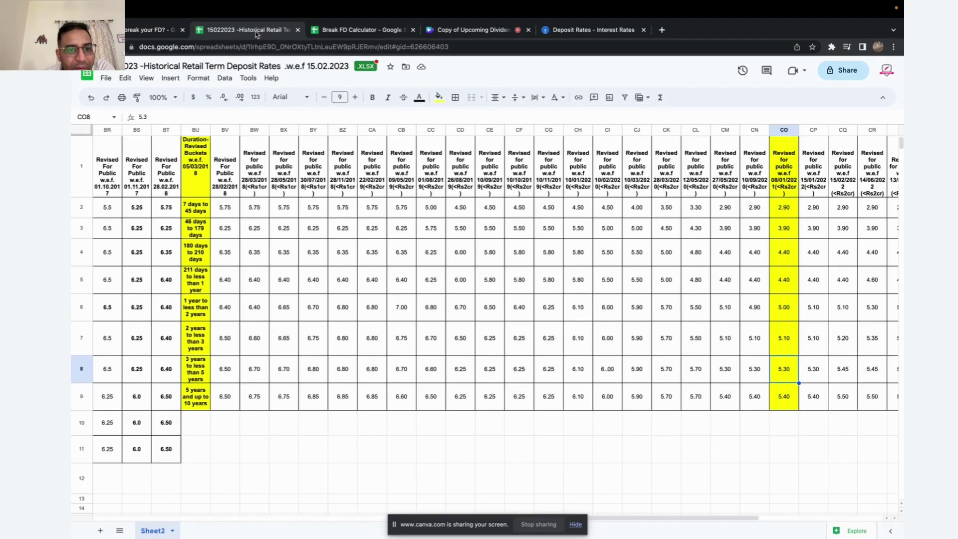
{"action": "left_click", "coordinate": [202, 344]}
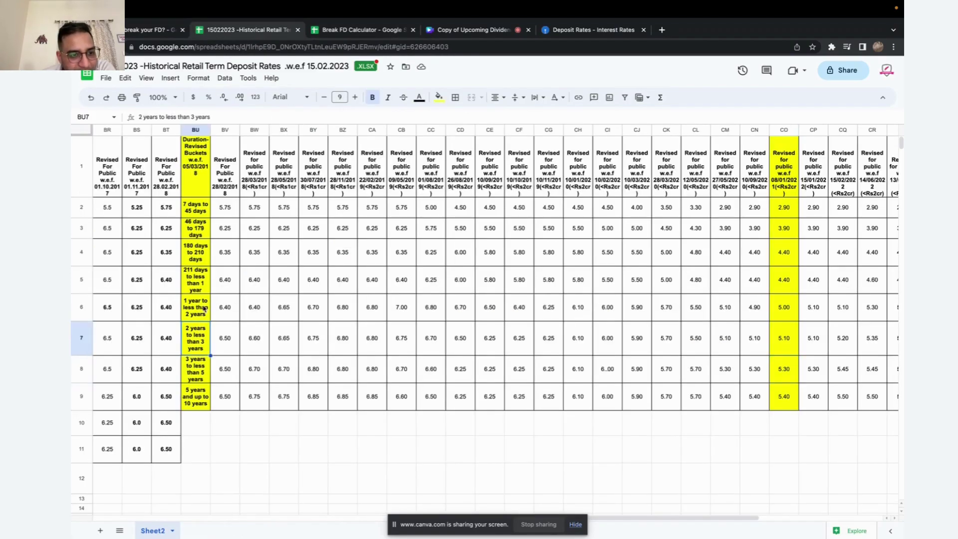
{"action": "left_click", "coordinate": [778, 339]}
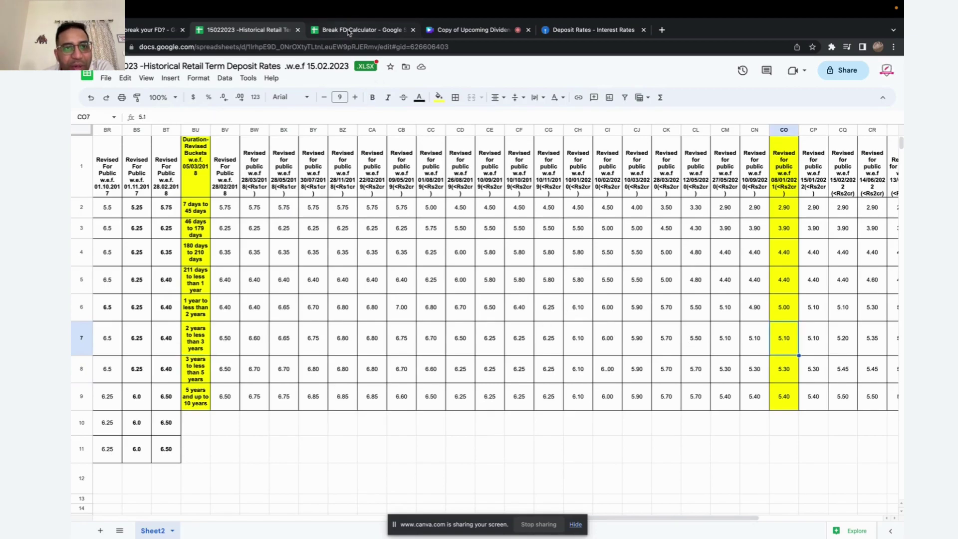
{"action": "left_click", "coordinate": [784, 369]}
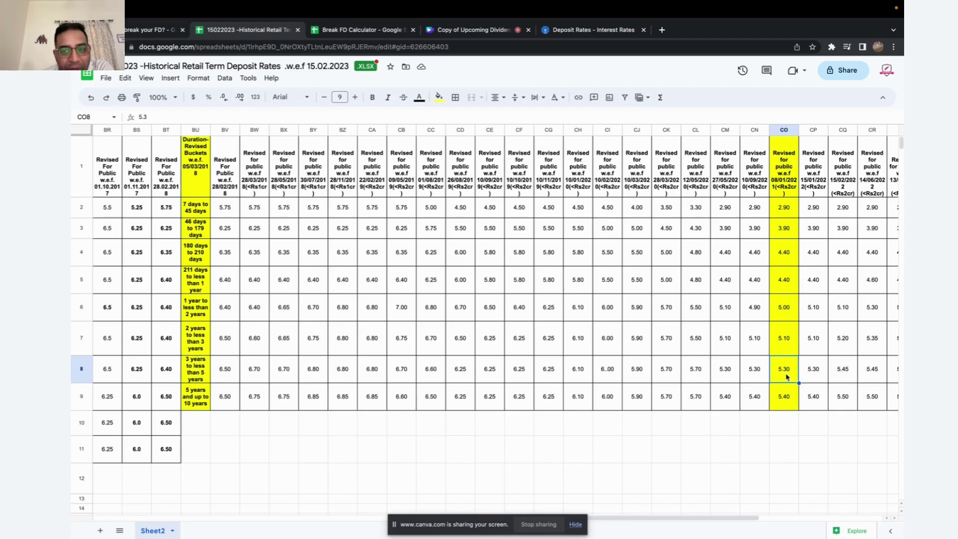
{"action": "left_click", "coordinate": [200, 339]}
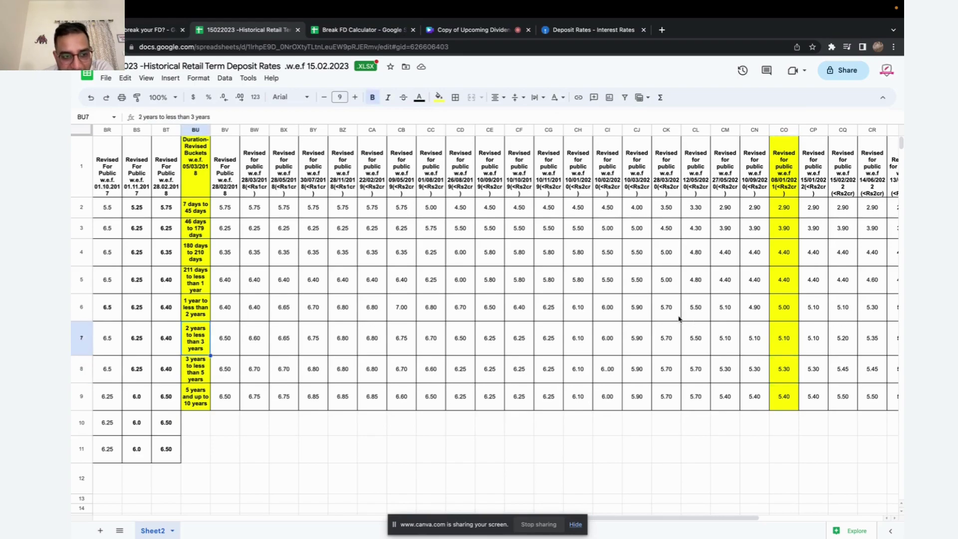
{"action": "left_click", "coordinate": [787, 338]}
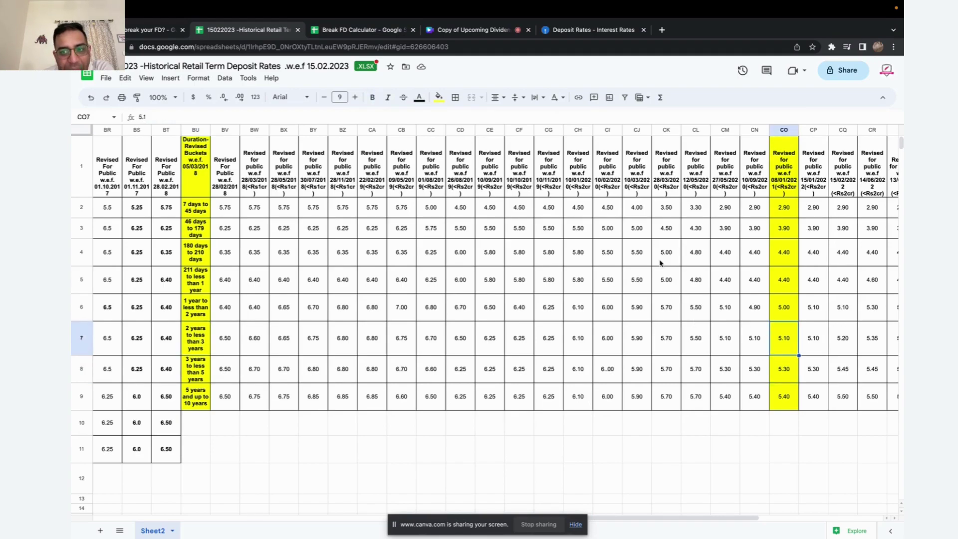
{"action": "left_click", "coordinate": [363, 30]}
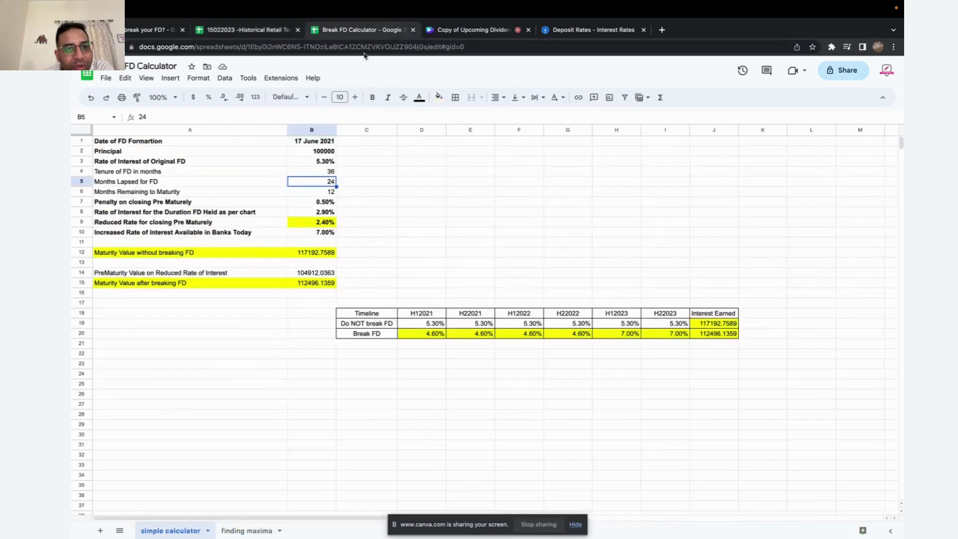
{"action": "key", "text": "Down"}
{"action": "left_click", "coordinate": [329, 211]}
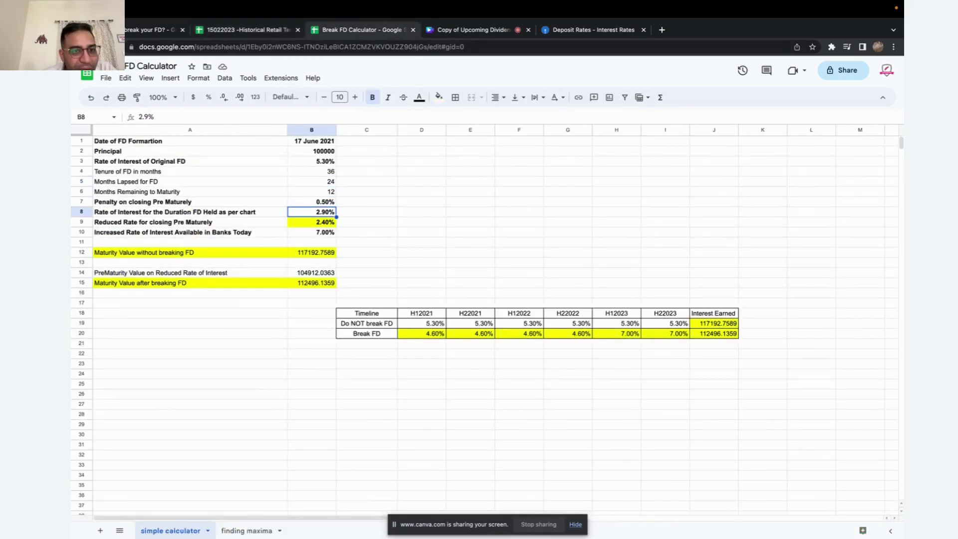
{"action": "type", "text": "5.1"}
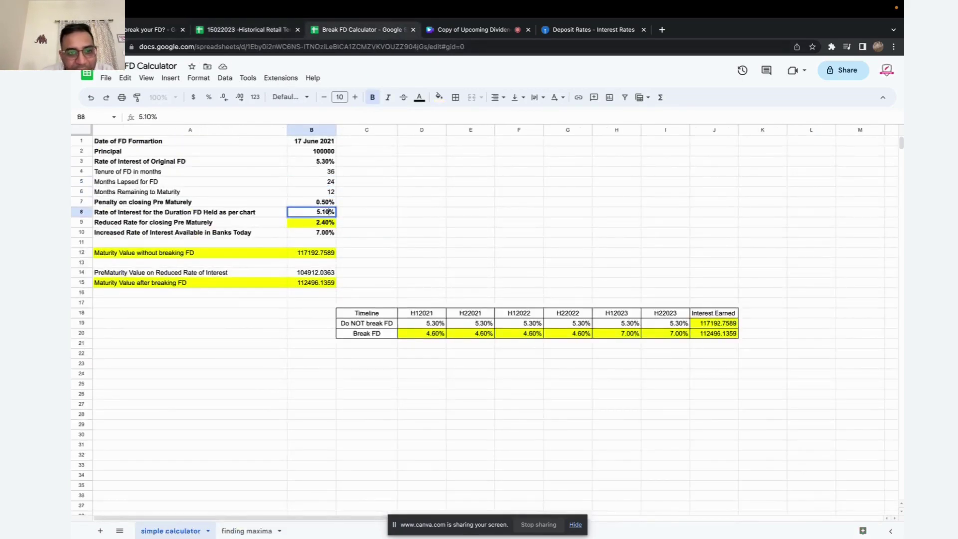
{"action": "key", "text": "Return"}
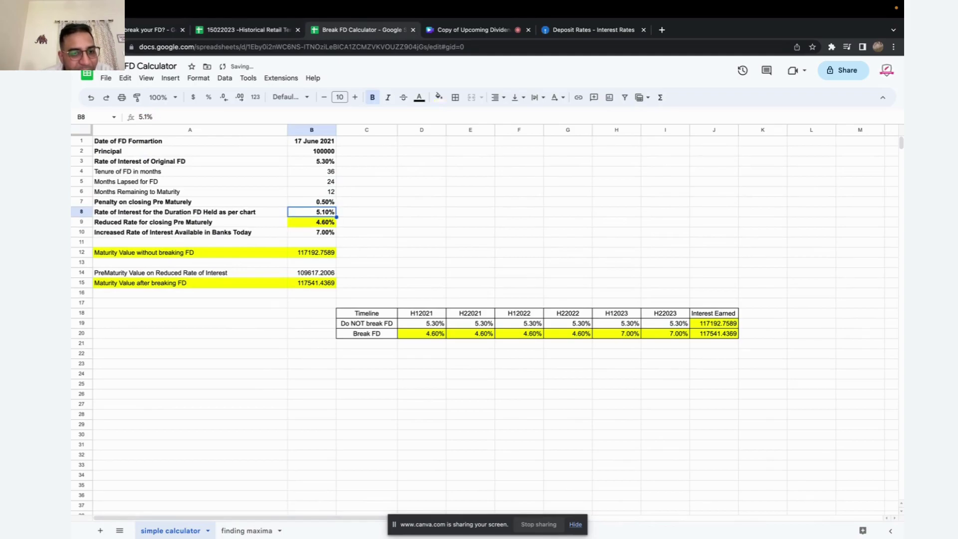
Examine the premature closing penalty, the chart rate for the duration held and the formula for the reduced rate
{"action": "key", "text": "Up"}
{"action": "key", "text": "shift+Up"}
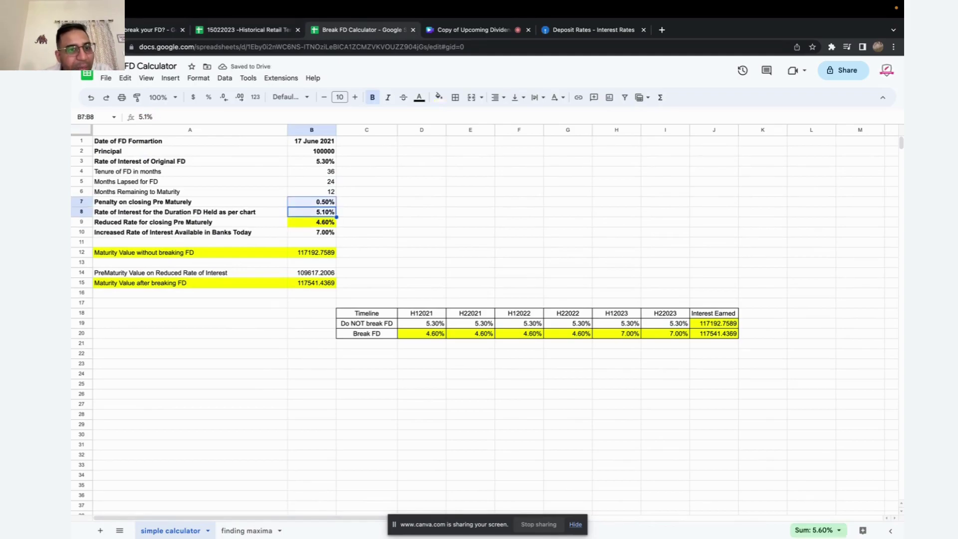
{"action": "key", "text": "Down"}
{"action": "key", "text": "Up"}
{"action": "key", "text": "Up"}
{"action": "key", "text": "shift+Down"}
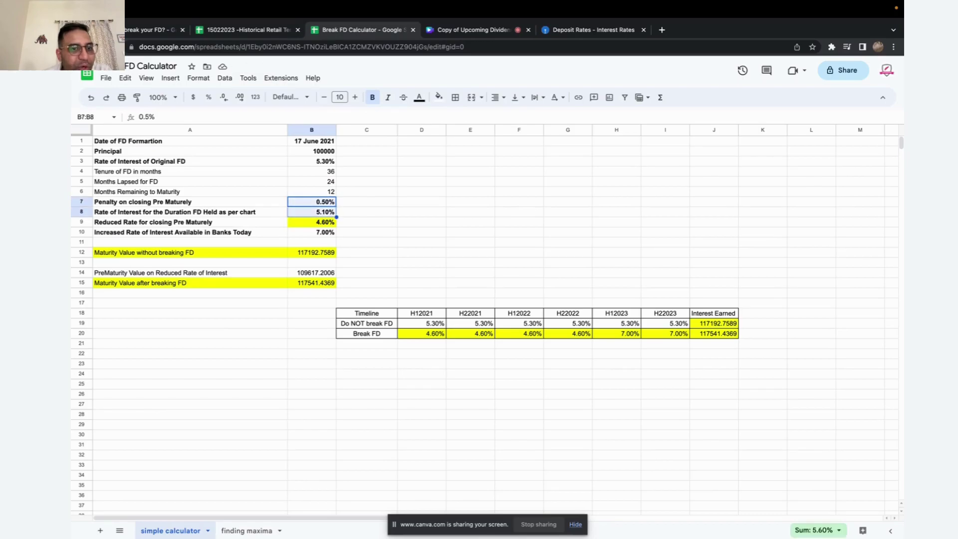
{"action": "key", "text": "shift+Left"}
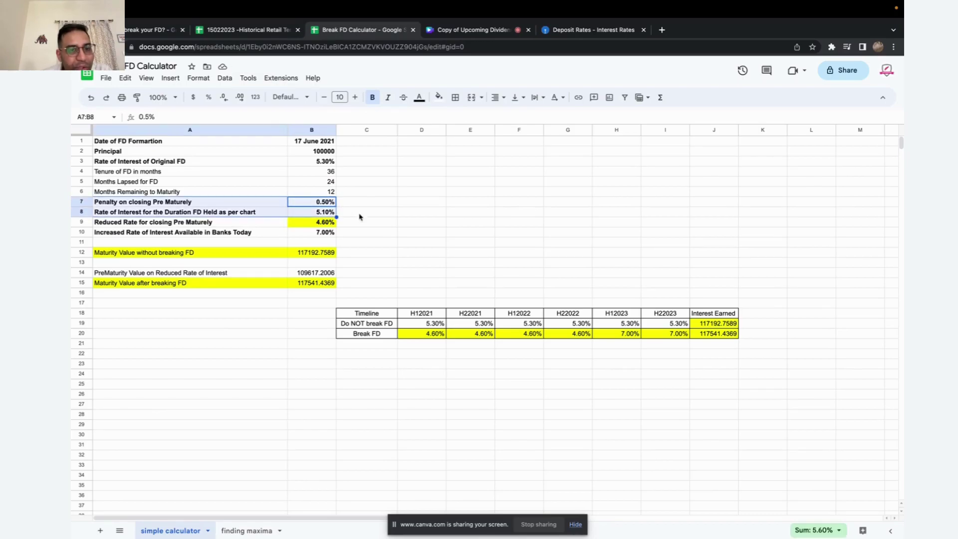
{"action": "key", "text": "Down"}
{"action": "key", "text": "Down"}
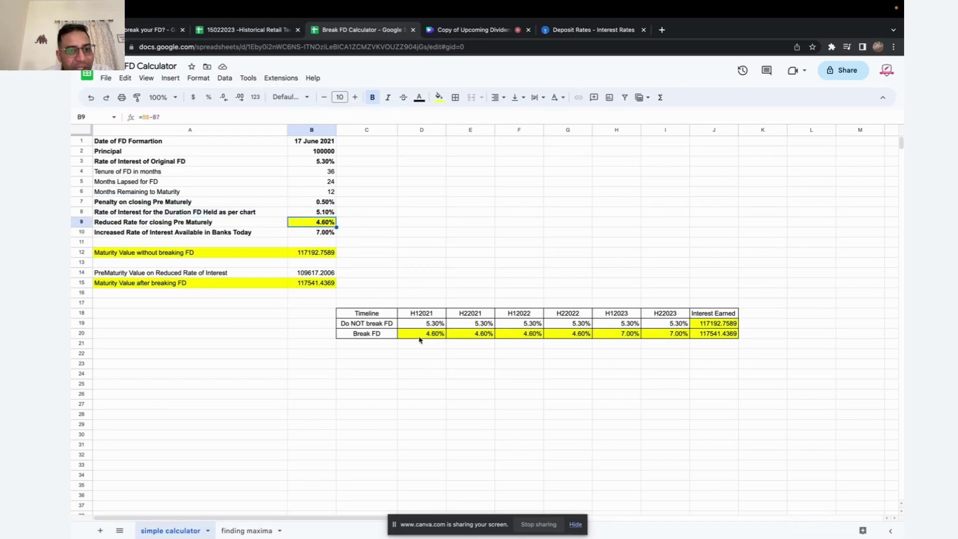
Review the Break FD rates across the timeline and compare the Interest Earned cells for keeping and breaking the FD
{"action": "left_click_drag", "start_coordinate": [425, 335], "coordinate": [568, 335]}
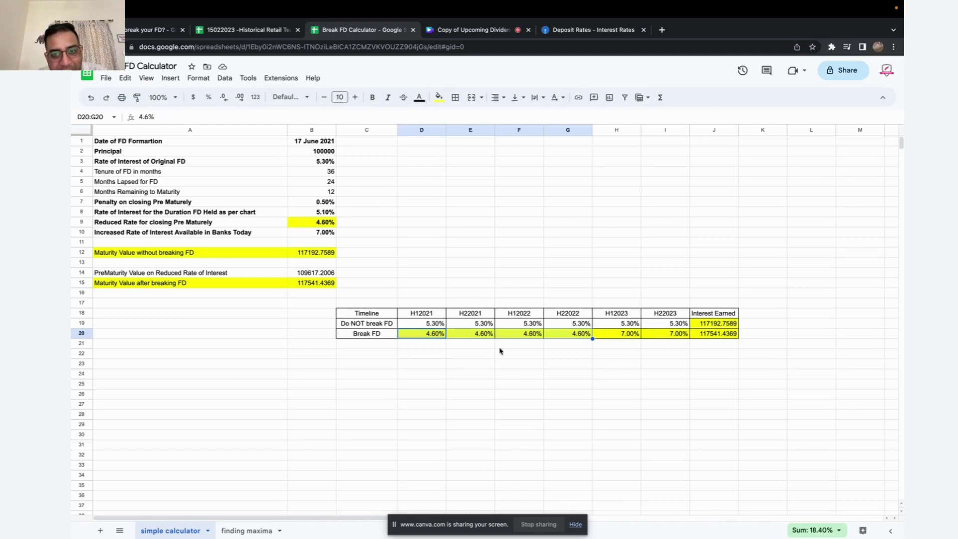
{"action": "left_click", "coordinate": [609, 337]}
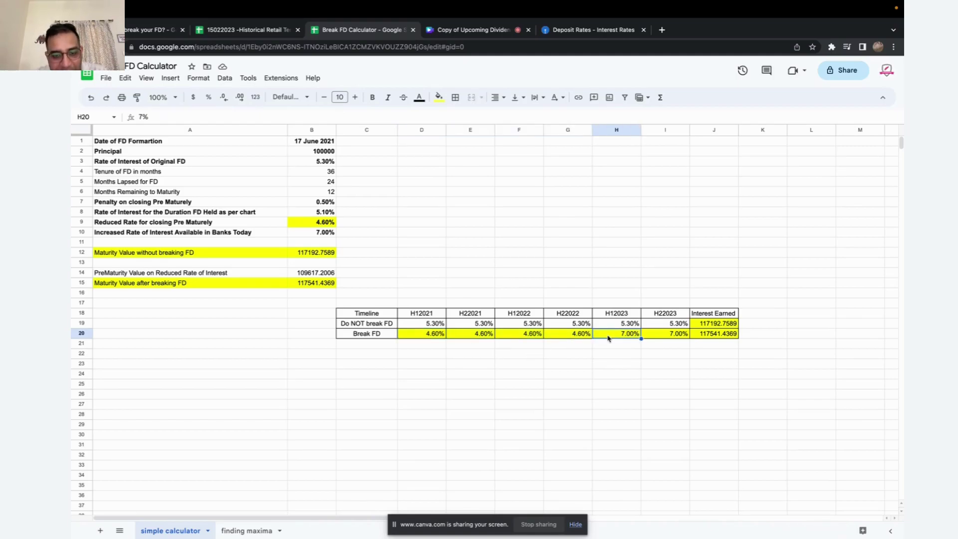
{"action": "key", "text": "shift+Right"}
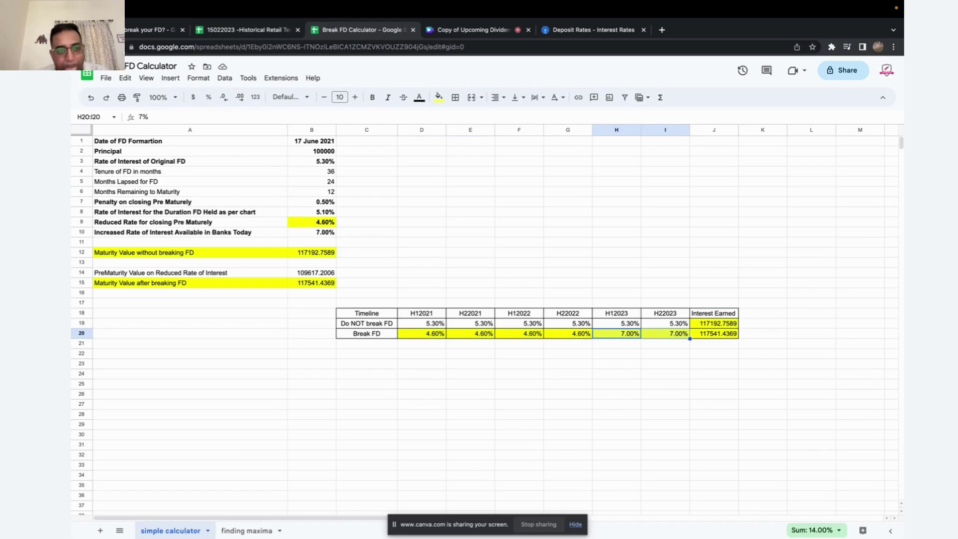
{"action": "left_click", "coordinate": [396, 233]}
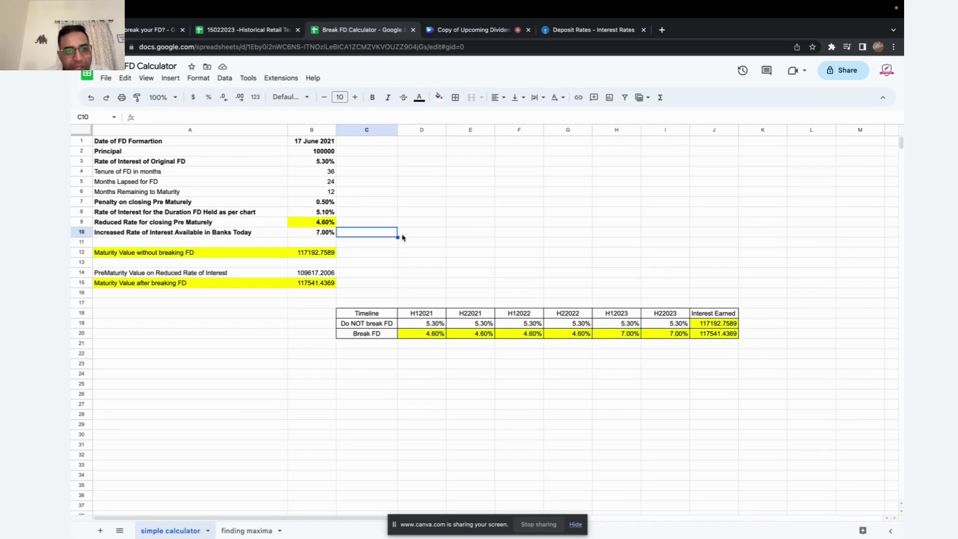
{"action": "left_click", "coordinate": [702, 327]}
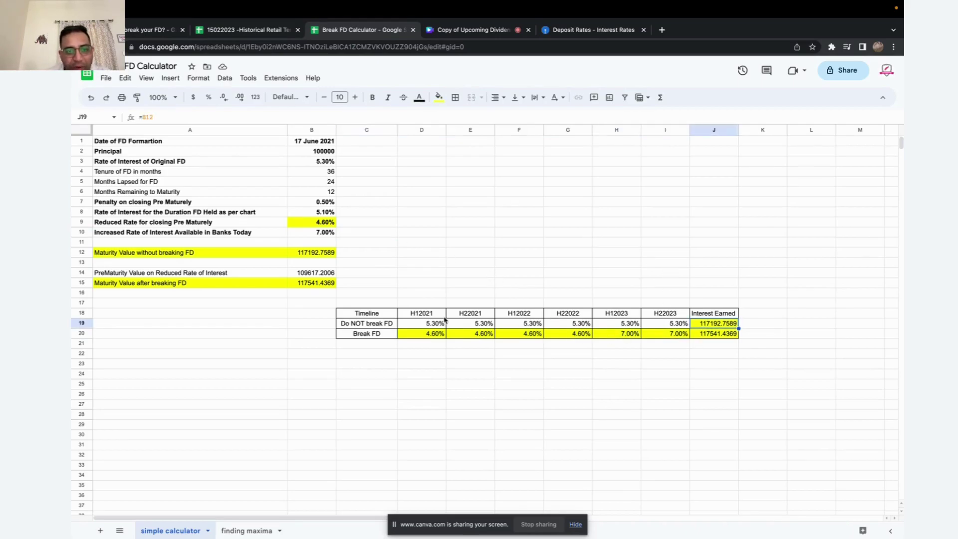
{"action": "left_click", "coordinate": [366, 322]}
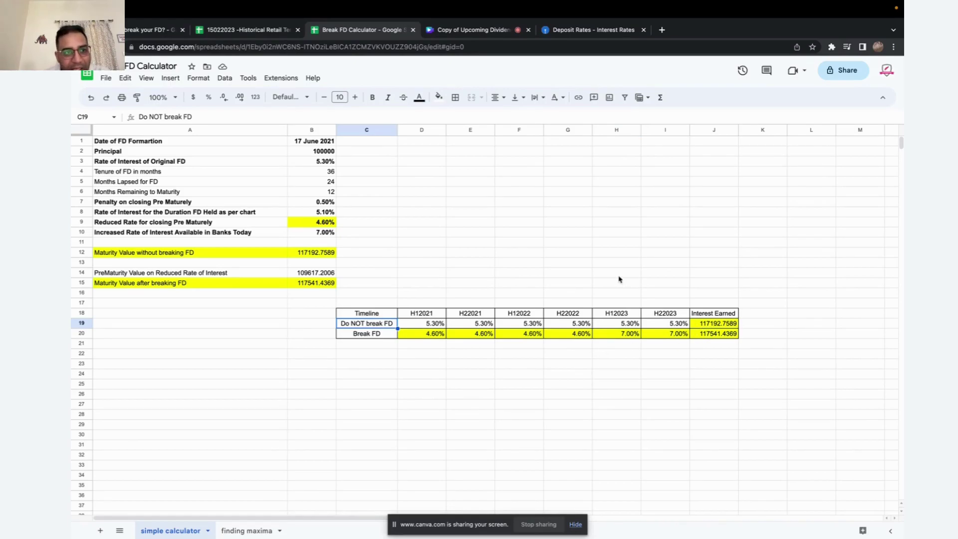
{"action": "left_click", "coordinate": [707, 327]}
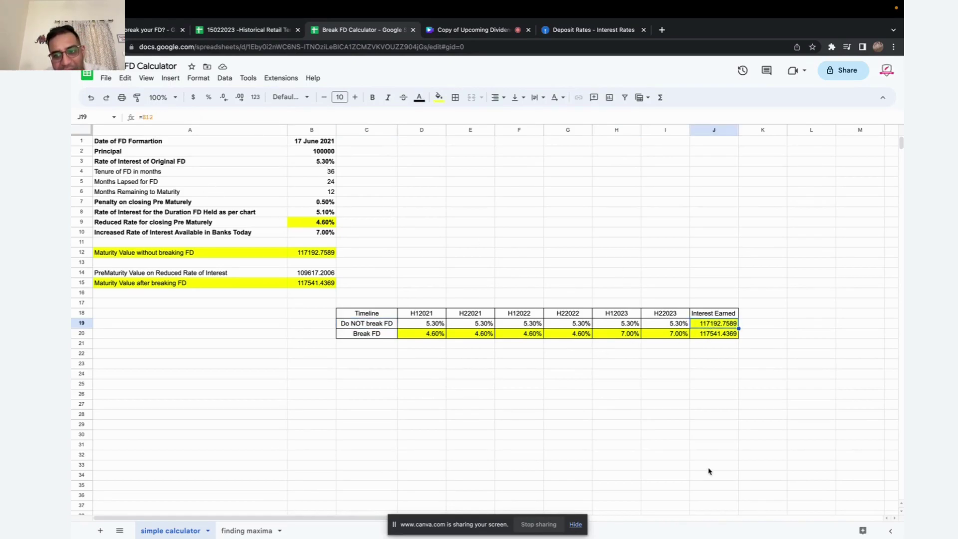
{"action": "key", "text": "Down"}
{"action": "key", "text": "shift+Up"}
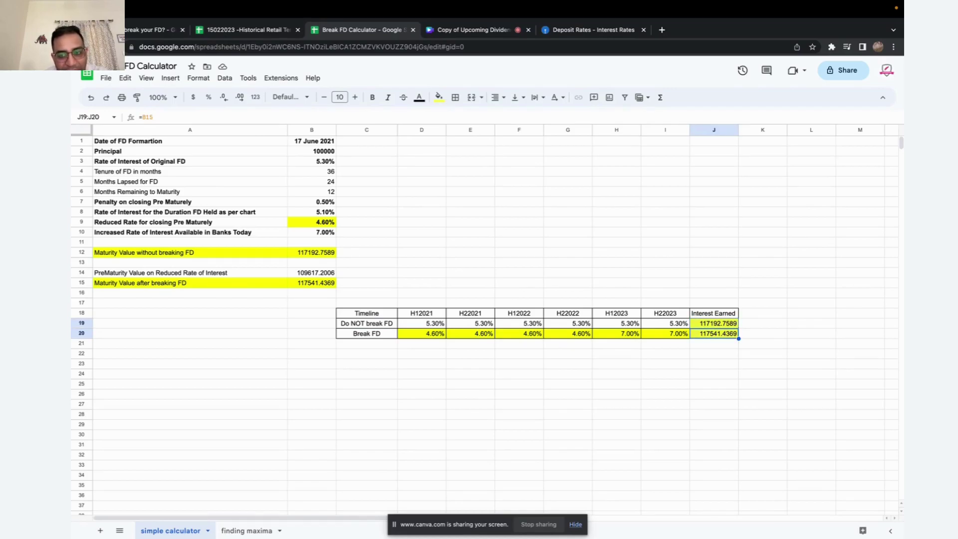
{"action": "key", "text": "shift+Down"}
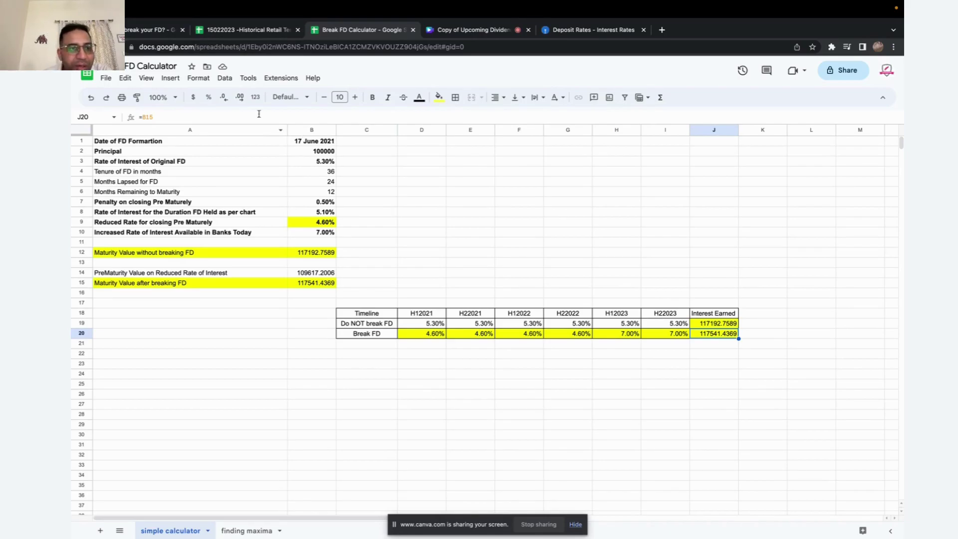
{"action": "left_click", "coordinate": [174, 100]}
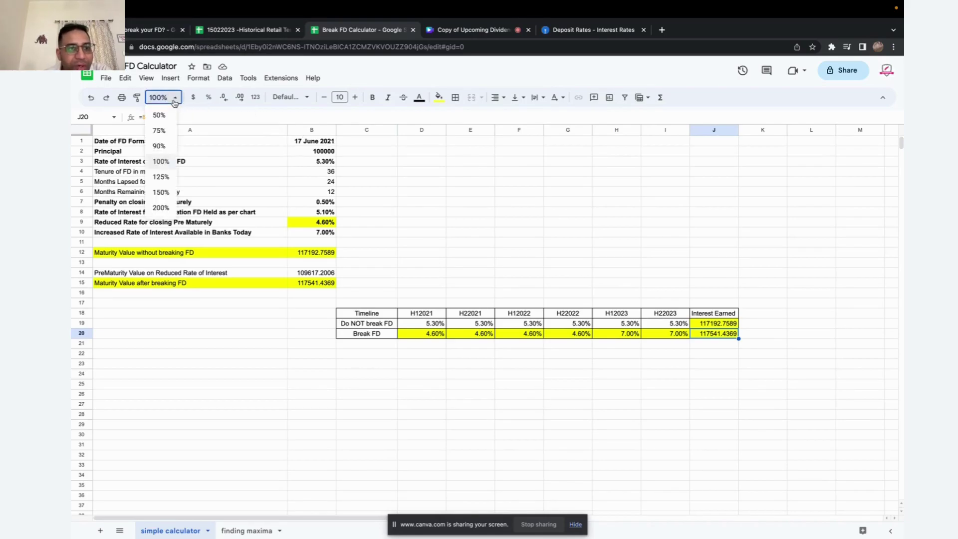
{"action": "left_click", "coordinate": [161, 192]}
{"action": "scroll", "coordinate": [449, 325], "scroll_direction": "right", "scroll_amount": 3}
{"action": "scroll", "coordinate": [475, 340], "scroll_direction": "right", "scroll_amount": 5}
{"action": "scroll", "coordinate": [475, 339], "scroll_direction": "left", "scroll_amount": 7}
{"action": "scroll", "coordinate": [474, 340], "scroll_direction": "down", "scroll_amount": 2}
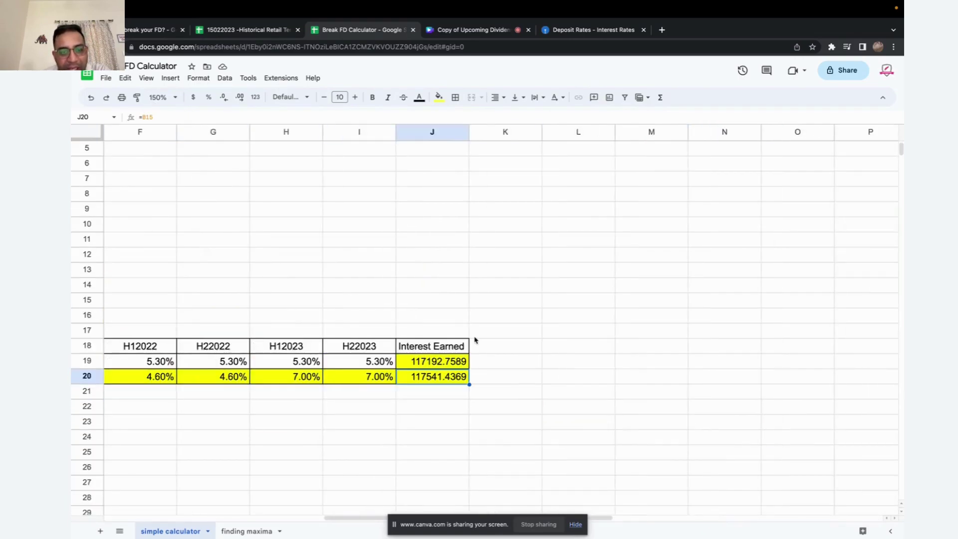
Set the simple calculator sheet's zoom to 125% and bring the FD input rows back into view
{"action": "left_click", "coordinate": [174, 97]}
{"action": "left_click", "coordinate": [161, 176]}
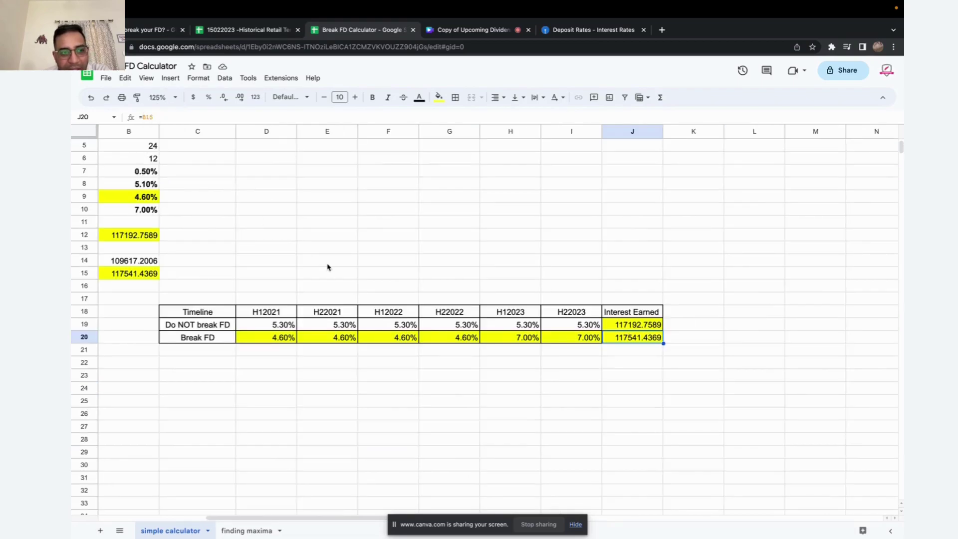
{"action": "scroll", "coordinate": [328, 267], "scroll_direction": "left", "scroll_amount": 3}
{"action": "scroll", "coordinate": [328, 267], "scroll_direction": "up", "scroll_amount": 1}
{"action": "scroll", "coordinate": [328, 267], "scroll_direction": "up", "scroll_amount": 2}
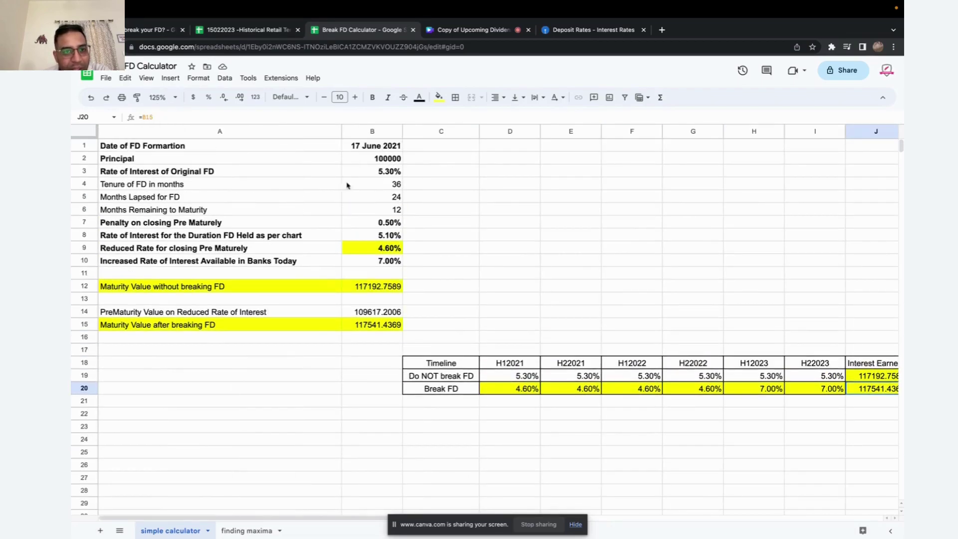
Examine the calculator's inputs from the principal, original rate and tenure through to the reduced rate for closing prematurely
{"action": "left_click", "coordinate": [380, 158]}
{"action": "left_click", "coordinate": [376, 168]}
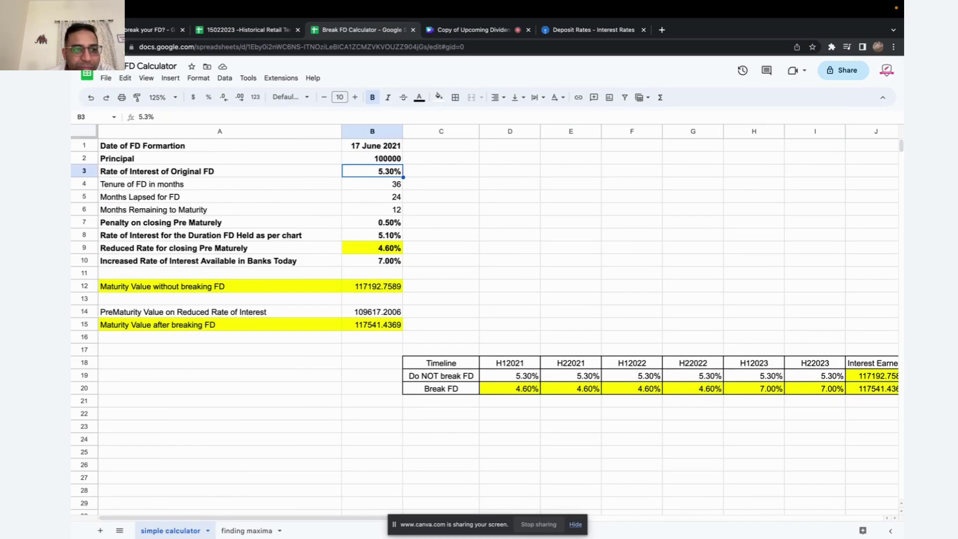
{"action": "left_click", "coordinate": [379, 184]}
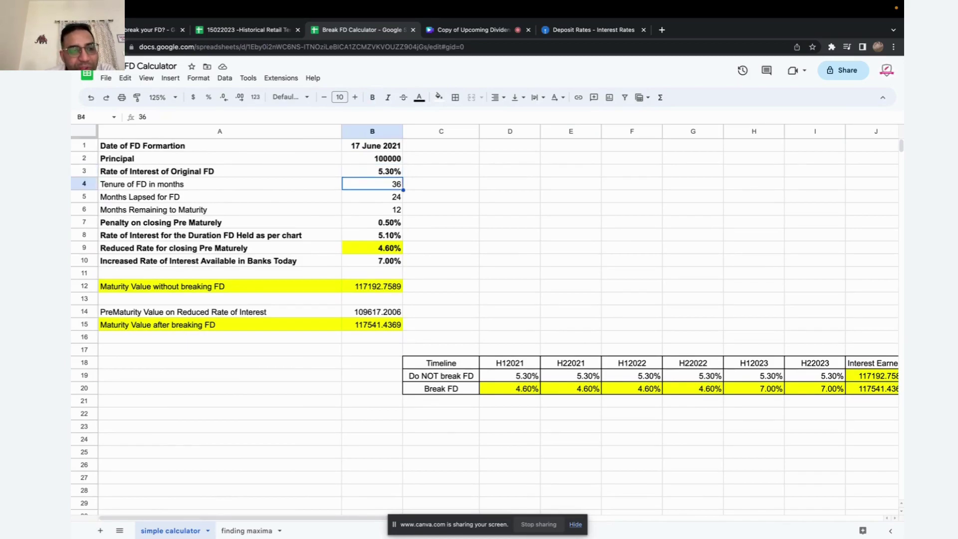
{"action": "left_click", "coordinate": [379, 197]}
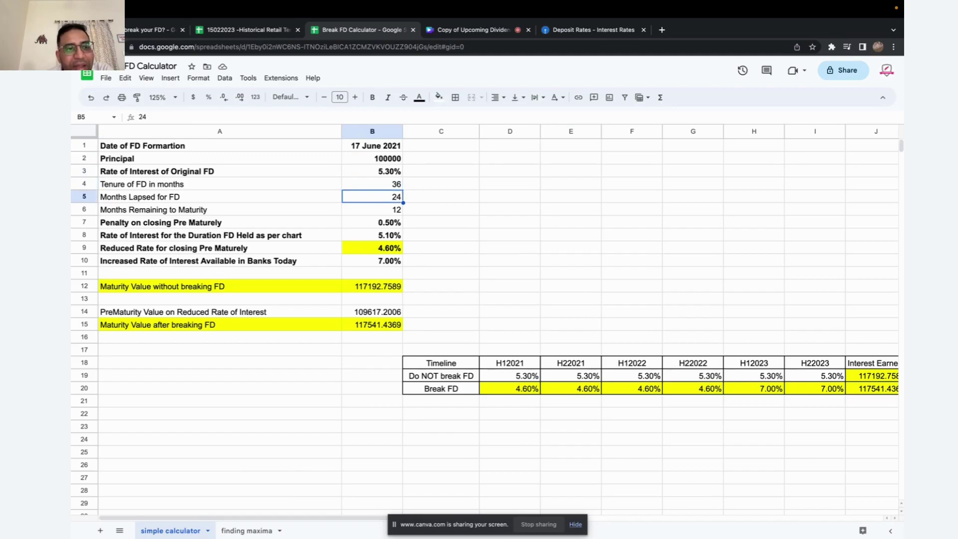
{"action": "key", "text": "Down"}
{"action": "key", "text": "Down"}
{"action": "key", "text": "Down"}
{"action": "key", "text": "Down"}
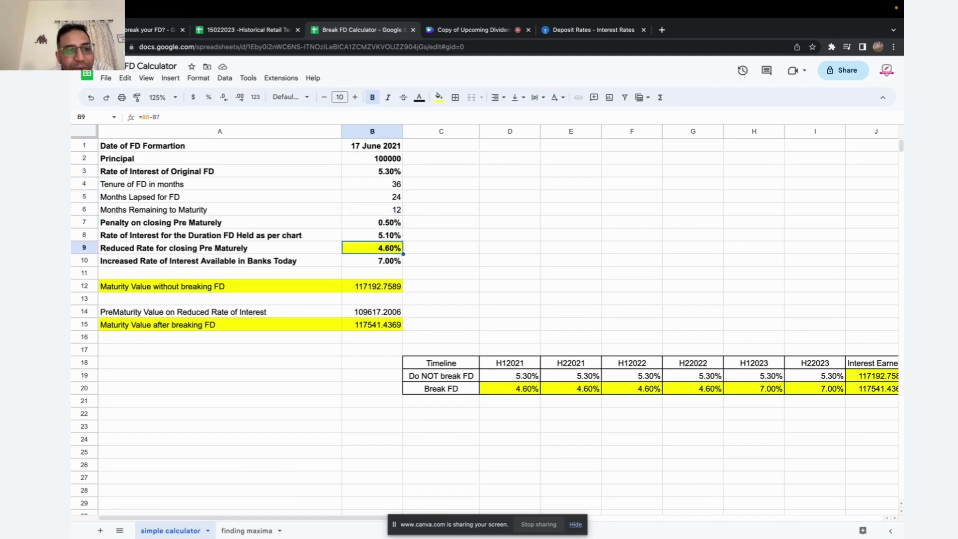
{"action": "key", "text": "shift+Left"}
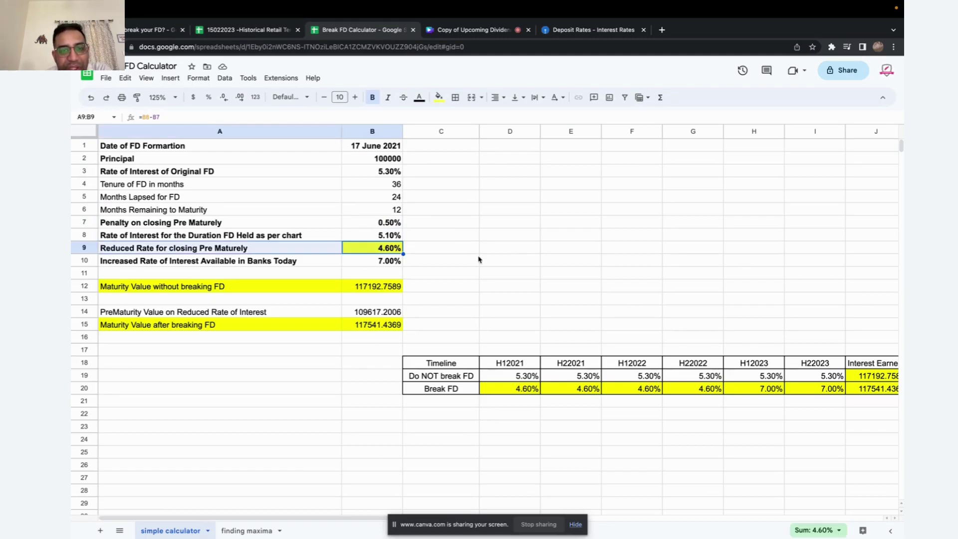
Compare the maturity value without breaking the FD with the maturity value after breaking it, including their formulas
{"action": "left_click", "coordinate": [224, 288]}
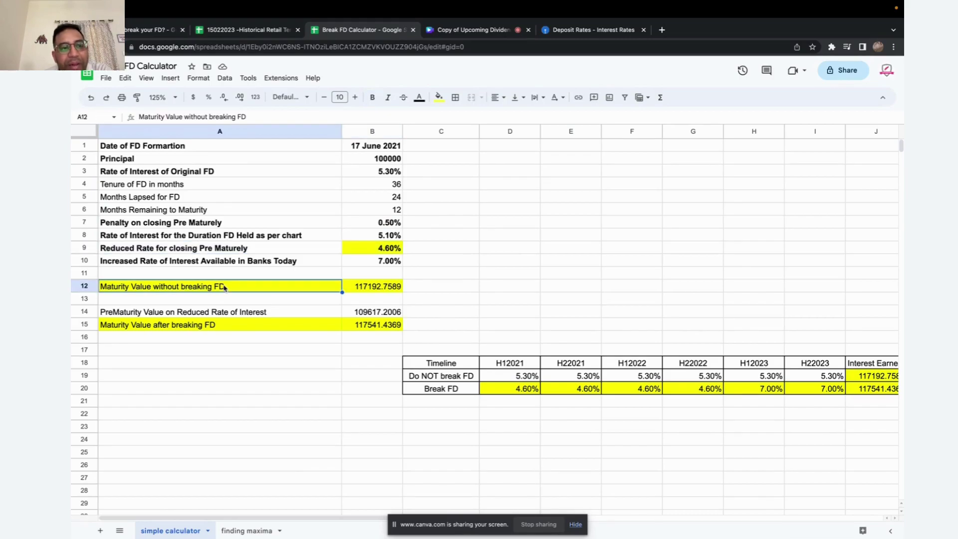
{"action": "left_click", "coordinate": [378, 287]}
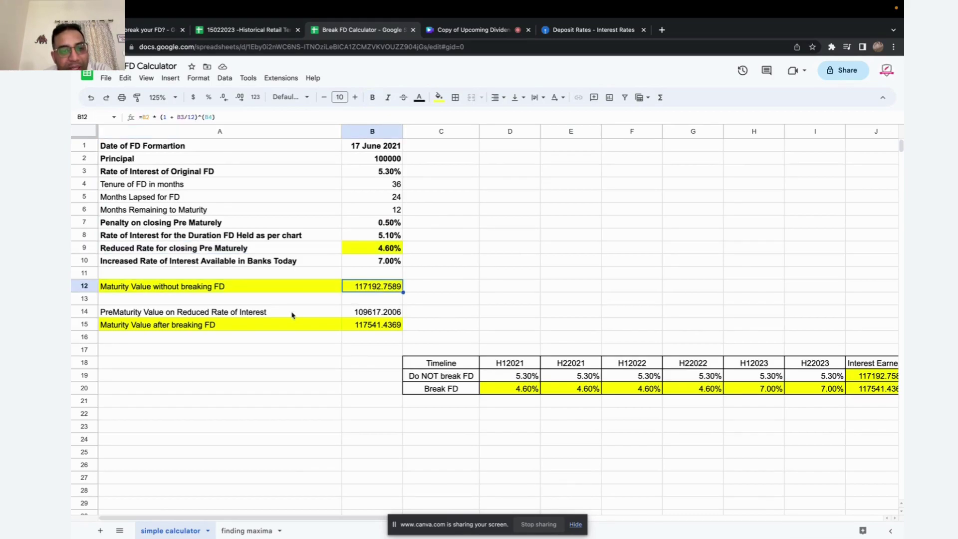
{"action": "left_click", "coordinate": [263, 328]}
{"action": "left_click", "coordinate": [370, 330]}
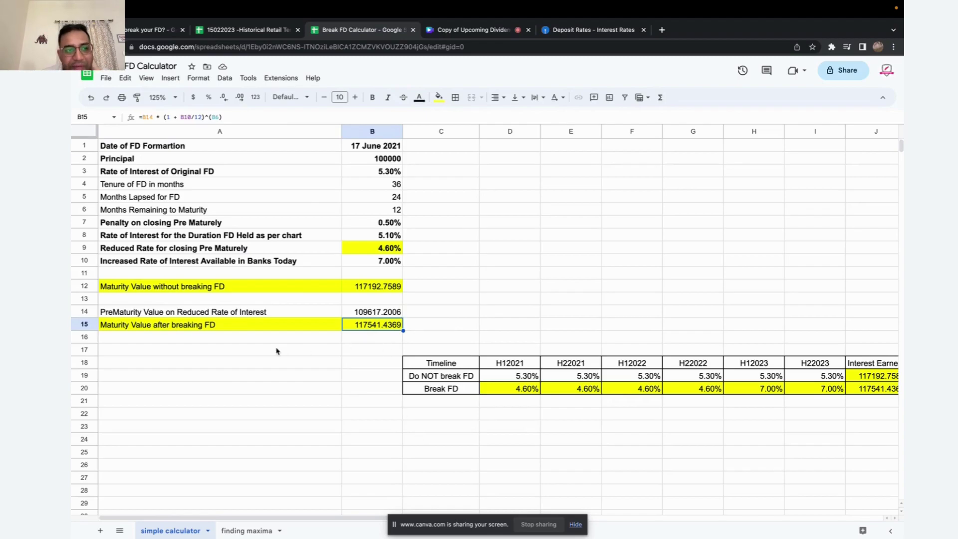
{"action": "left_click", "coordinate": [223, 330]}
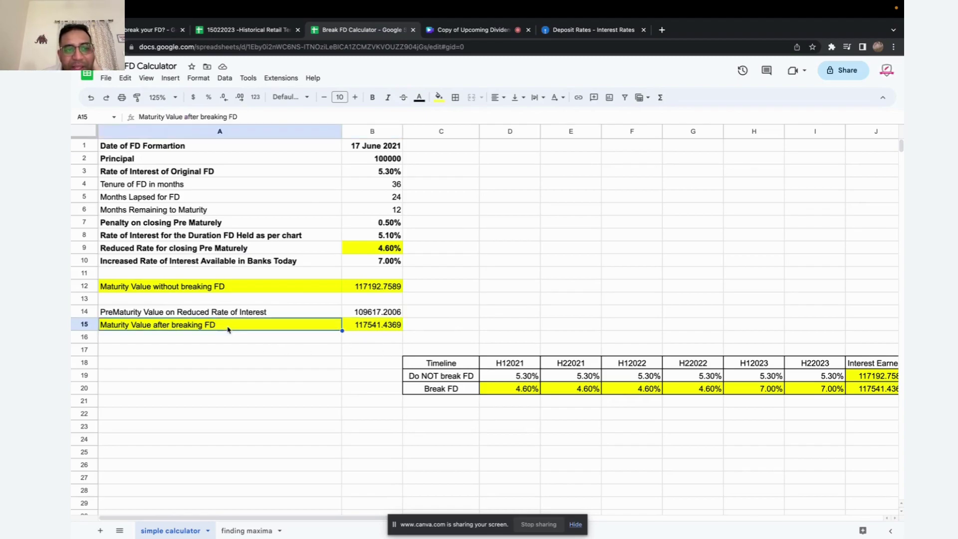
{"action": "left_click", "coordinate": [373, 325]}
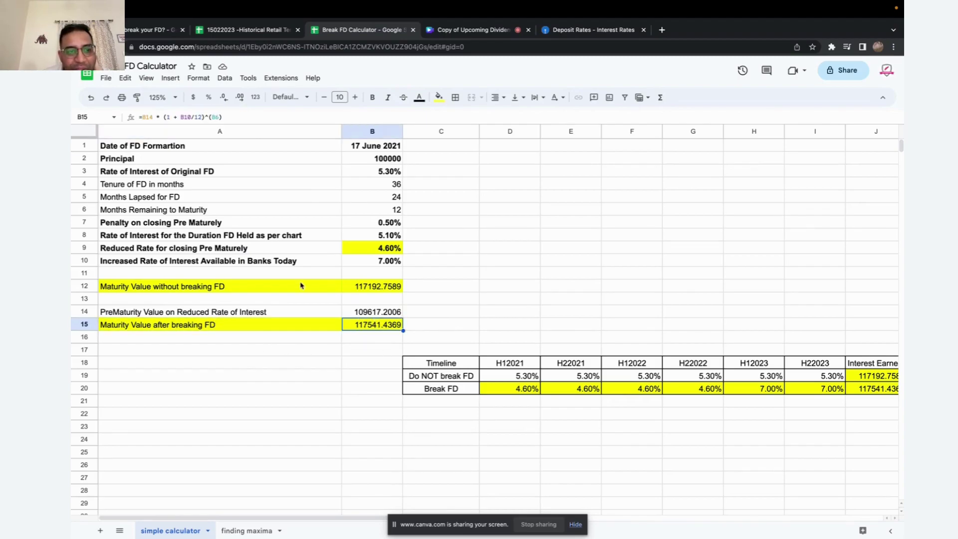
{"action": "left_click", "coordinate": [290, 286]}
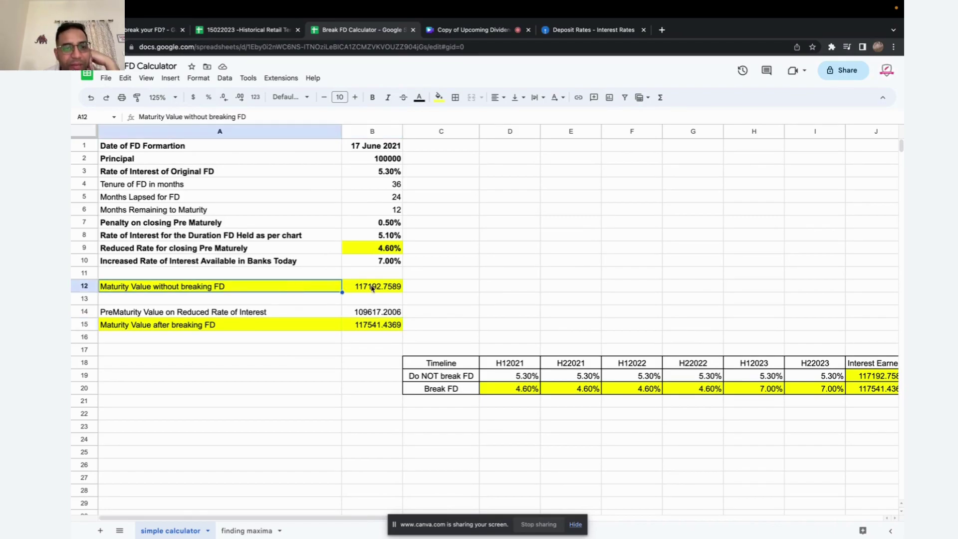
{"action": "left_click", "coordinate": [372, 288]}
{"action": "left_click", "coordinate": [363, 326]}
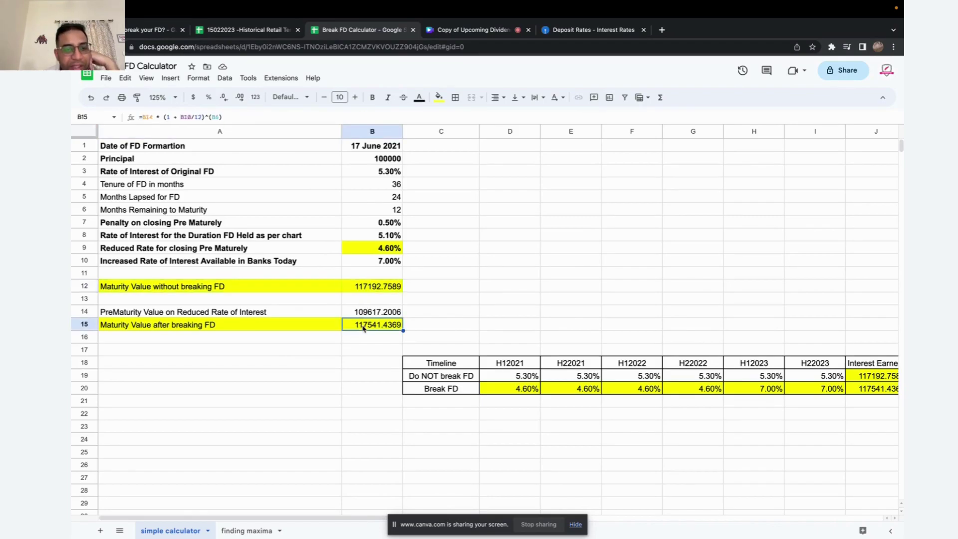
{"action": "left_click", "coordinate": [215, 351]}
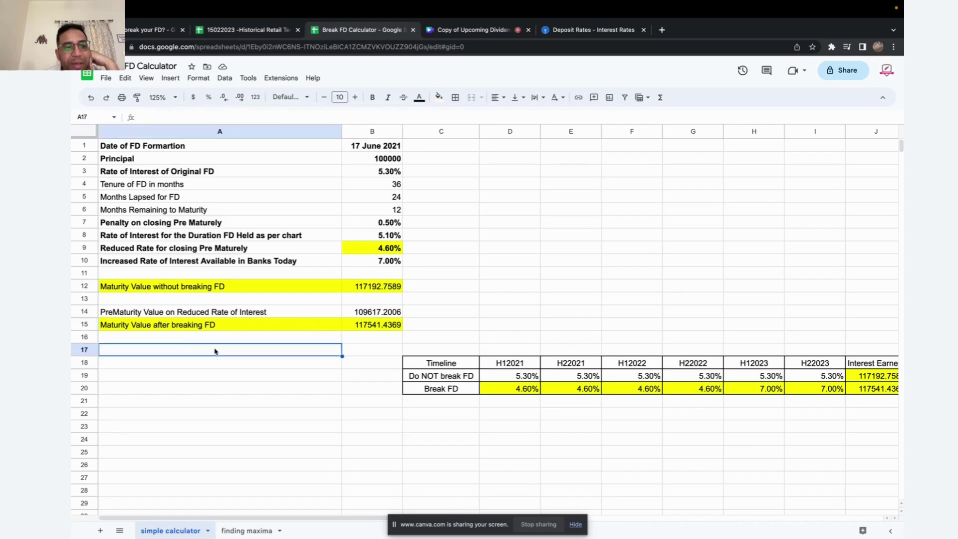
{"action": "left_click", "coordinate": [189, 329]}
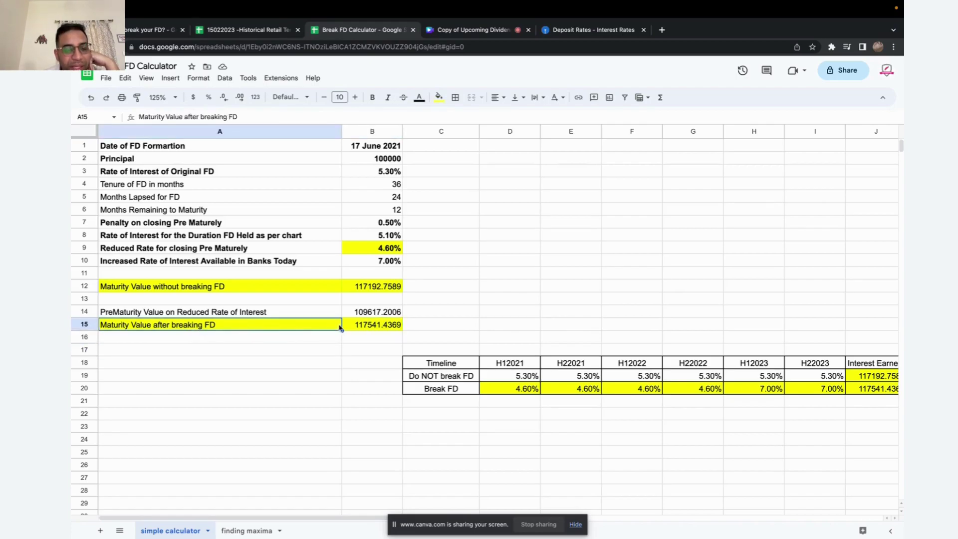
{"action": "left_click", "coordinate": [385, 327]}
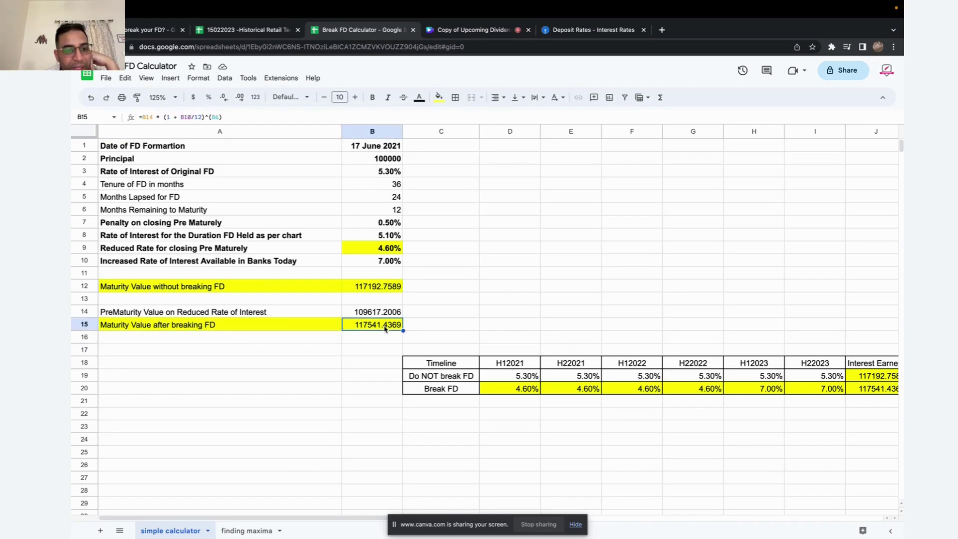
{"action": "left_click", "coordinate": [380, 288]}
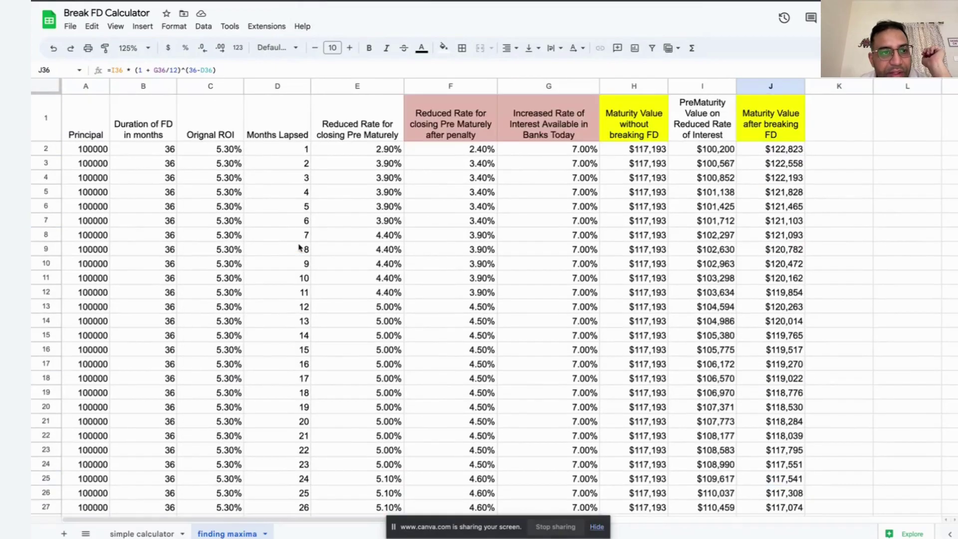
Set the finding maxima sheet's zoom to 100% so more months of the table fit in view
{"action": "scroll", "coordinate": [300, 248], "scroll_direction": "down", "scroll_amount": 1}
{"action": "scroll", "coordinate": [300, 248], "scroll_direction": "up", "scroll_amount": 1}
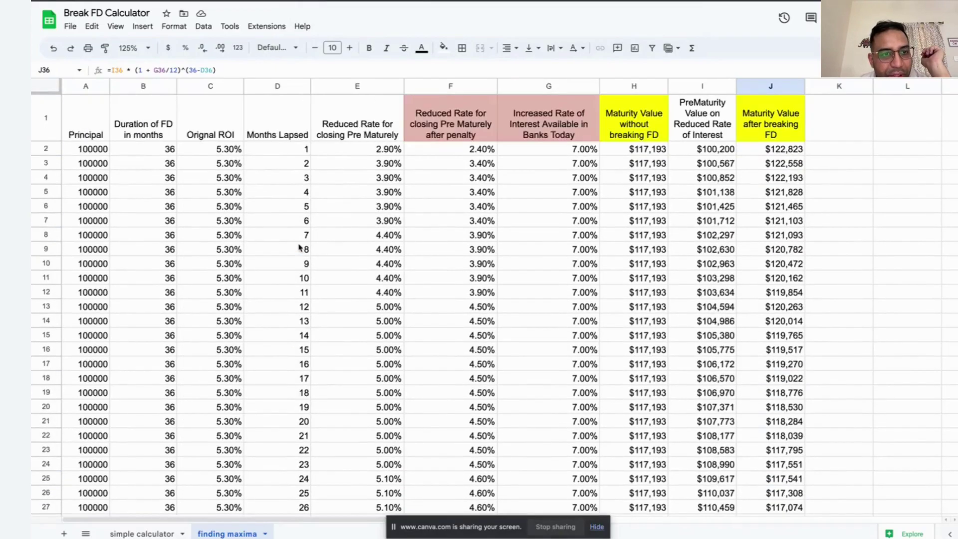
{"action": "left_click", "coordinate": [256, 136]}
{"action": "key", "text": "Left"}
{"action": "key", "text": "Left"}
{"action": "key", "text": "Left"}
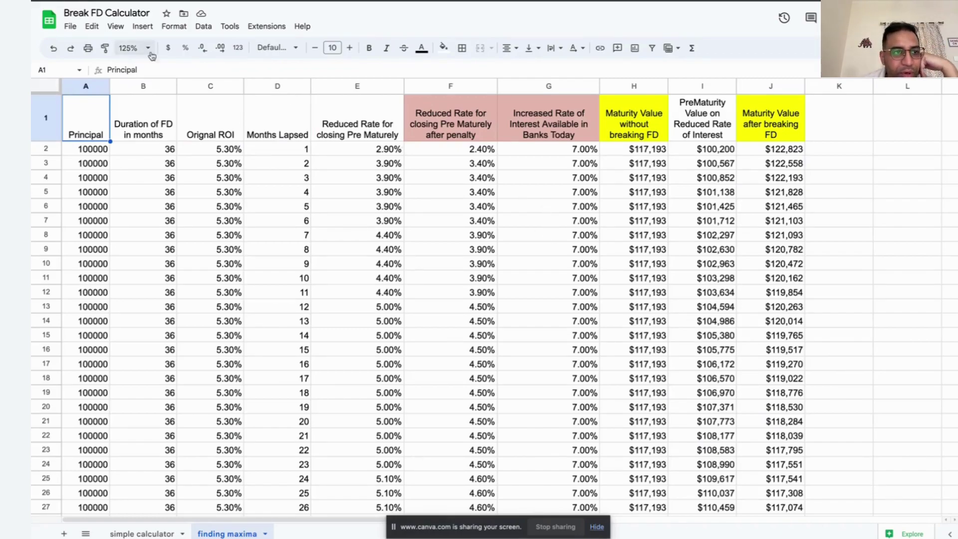
{"action": "left_click", "coordinate": [134, 48]}
{"action": "left_click", "coordinate": [132, 118]}
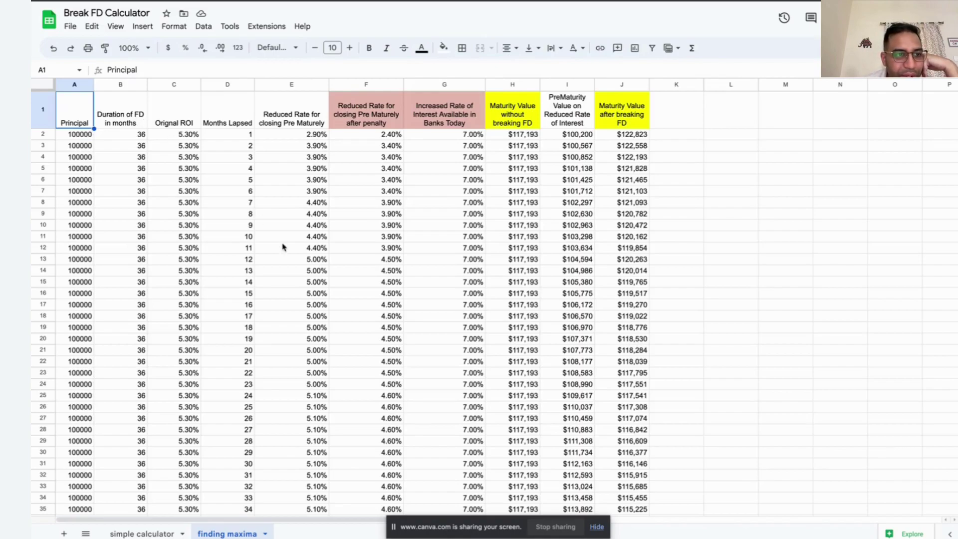
Check the principal, duration and original ROI in row 2 of finding maxima against their source cells in the simple calculator sheet
{"action": "left_click", "coordinate": [103, 136]}
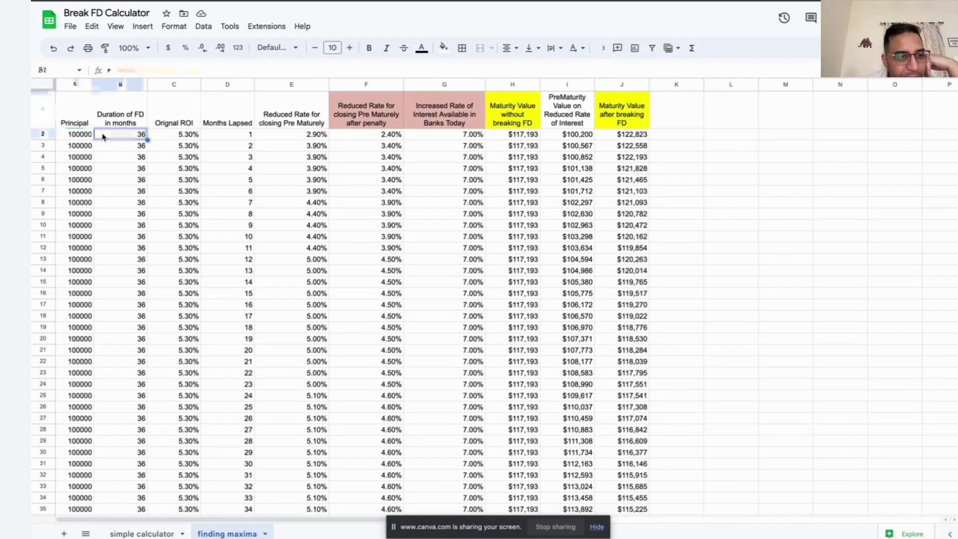
{"action": "key", "text": "Left"}
{"action": "left_click", "coordinate": [120, 134]}
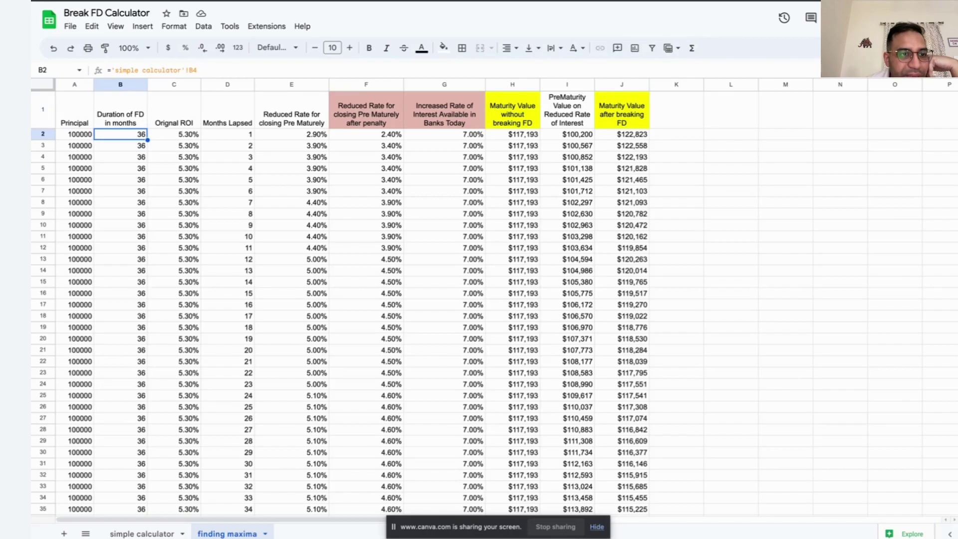
{"action": "left_click", "coordinate": [174, 134]}
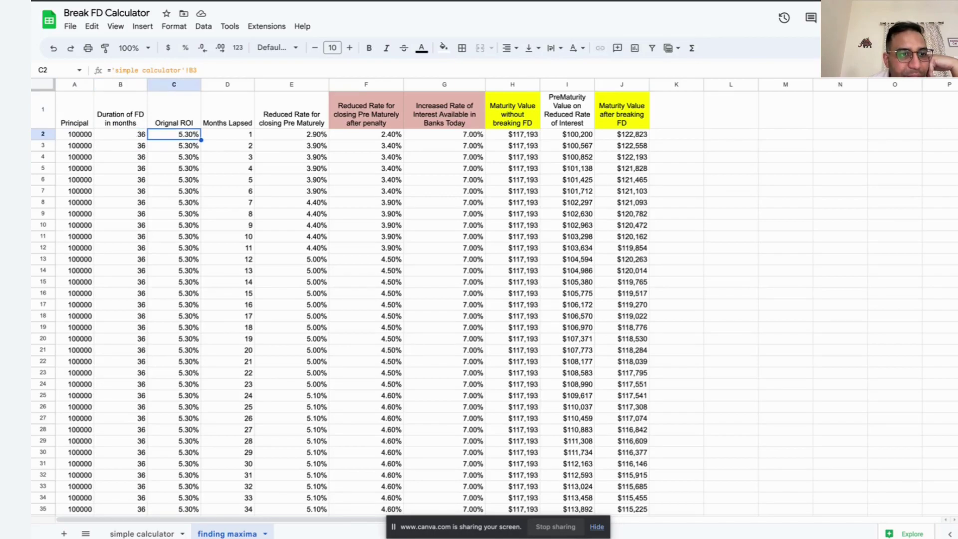
{"action": "left_click", "coordinate": [143, 534]}
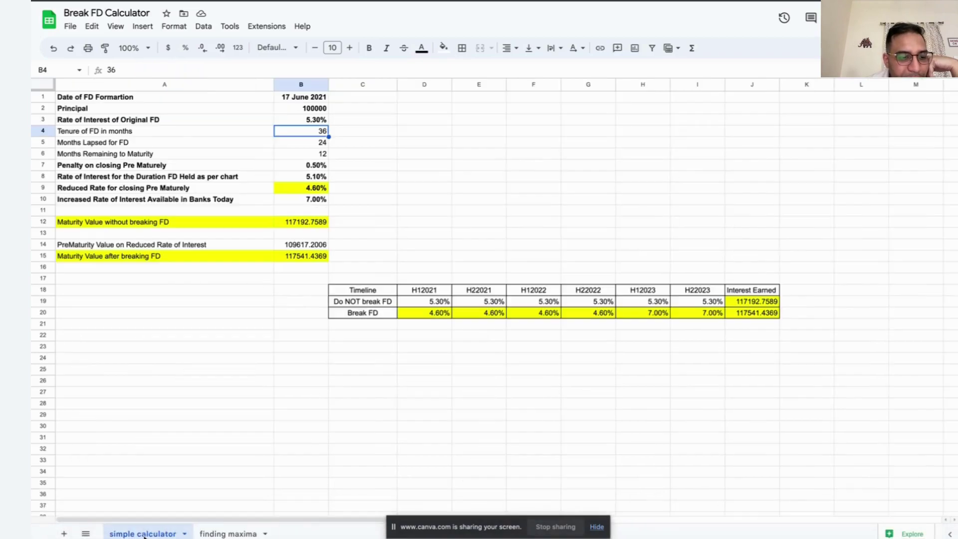
{"action": "left_click", "coordinate": [228, 534]}
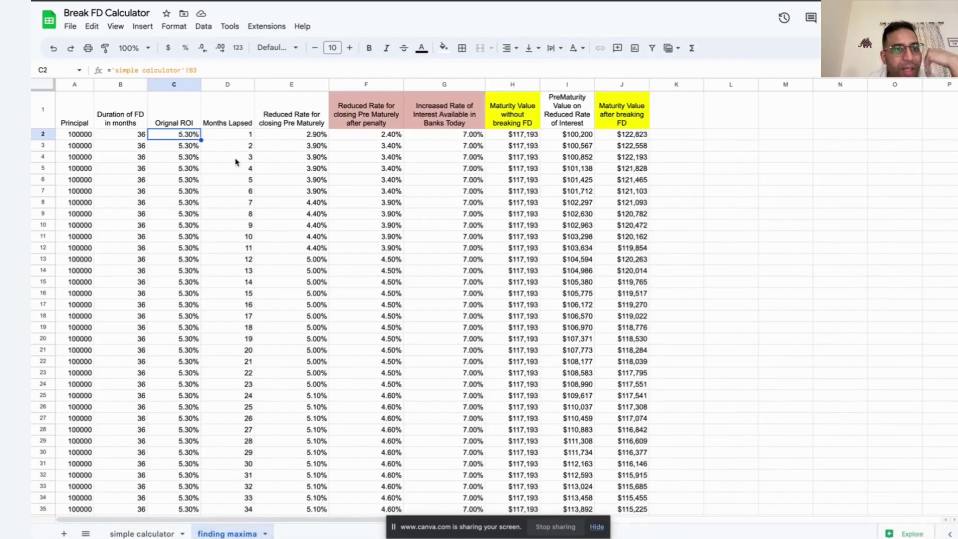
Examine the one-month row of finding maxima, from months lapsed and the reduced rates through to the maturity value formulas
{"action": "left_click", "coordinate": [237, 135]}
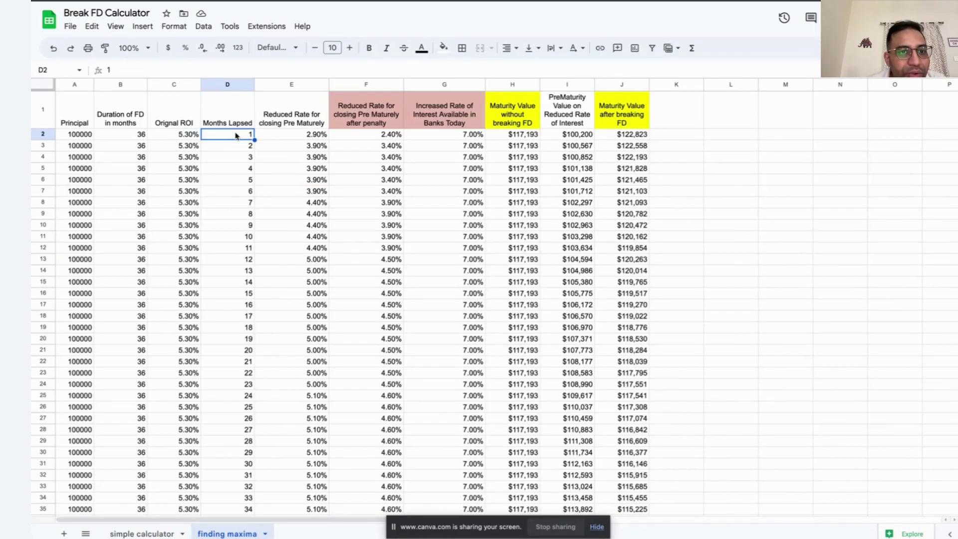
{"action": "left_click", "coordinate": [292, 134]}
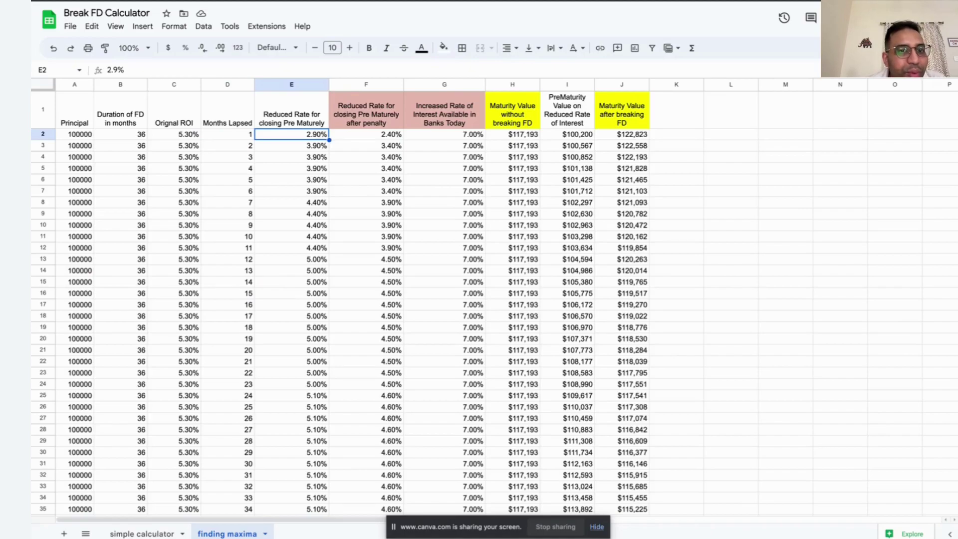
{"action": "left_click", "coordinate": [366, 134]}
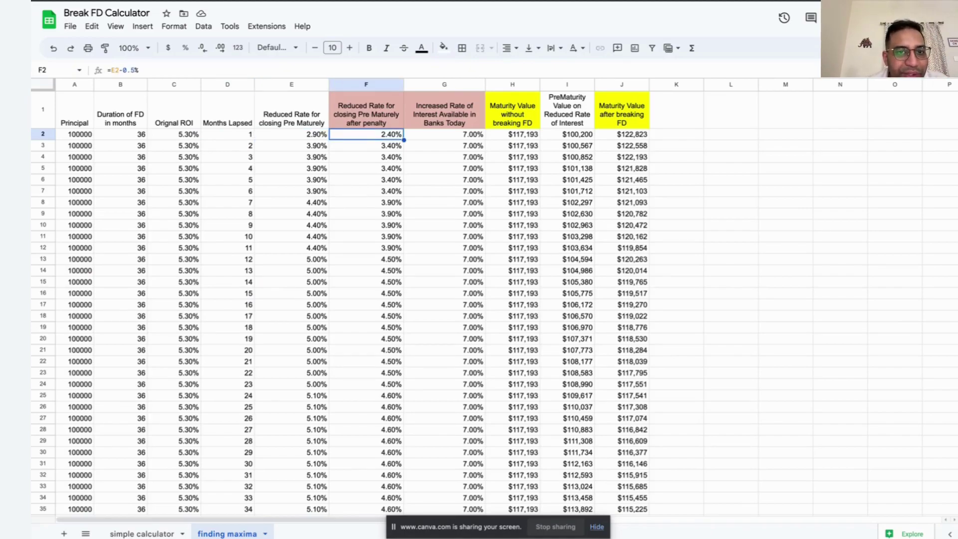
{"action": "left_click", "coordinate": [444, 135]}
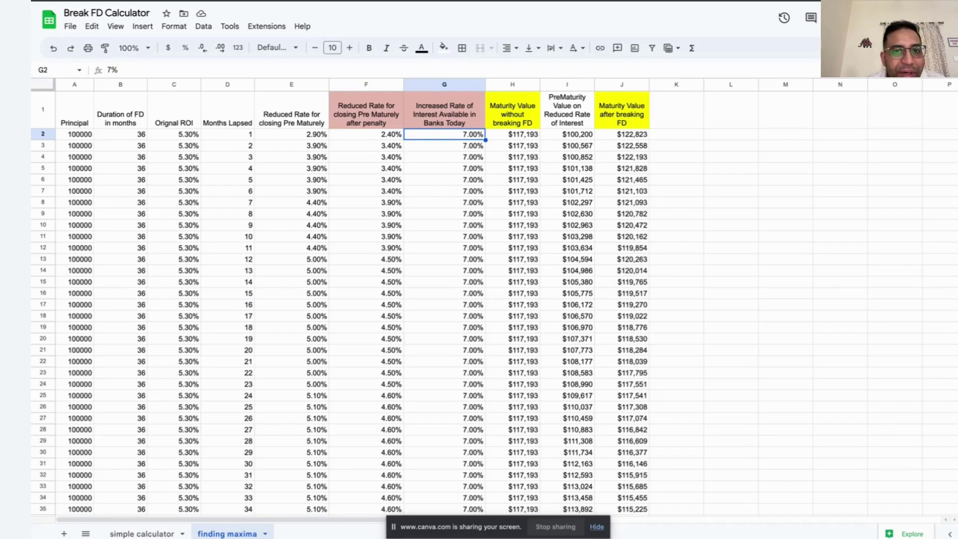
{"action": "left_click", "coordinate": [512, 135]}
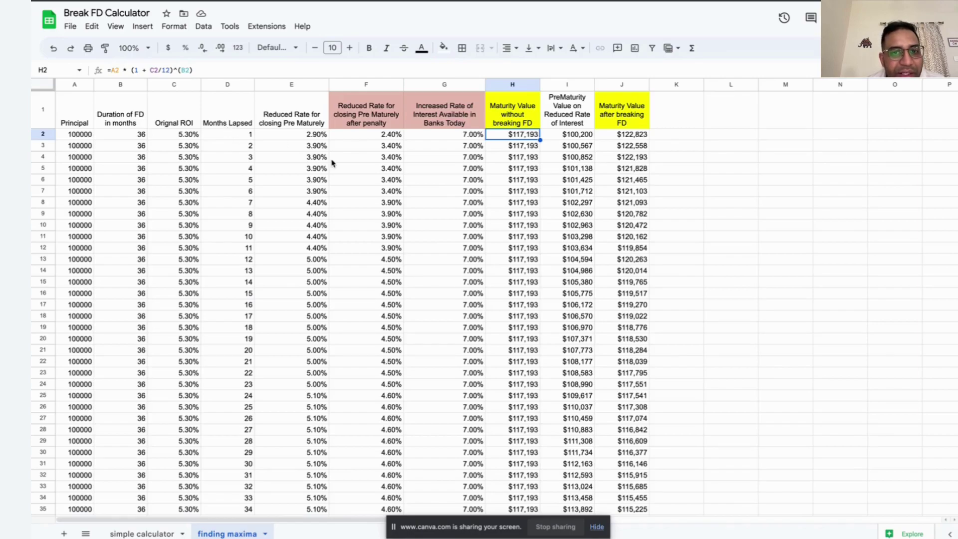
{"action": "left_click", "coordinate": [573, 138]}
{"action": "left_click", "coordinate": [637, 140]}
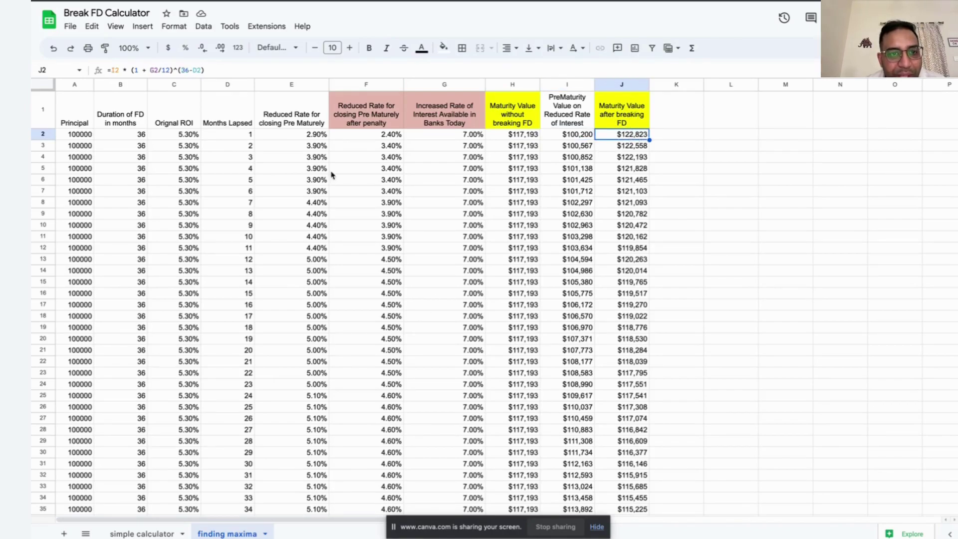
{"action": "left_click", "coordinate": [238, 135]}
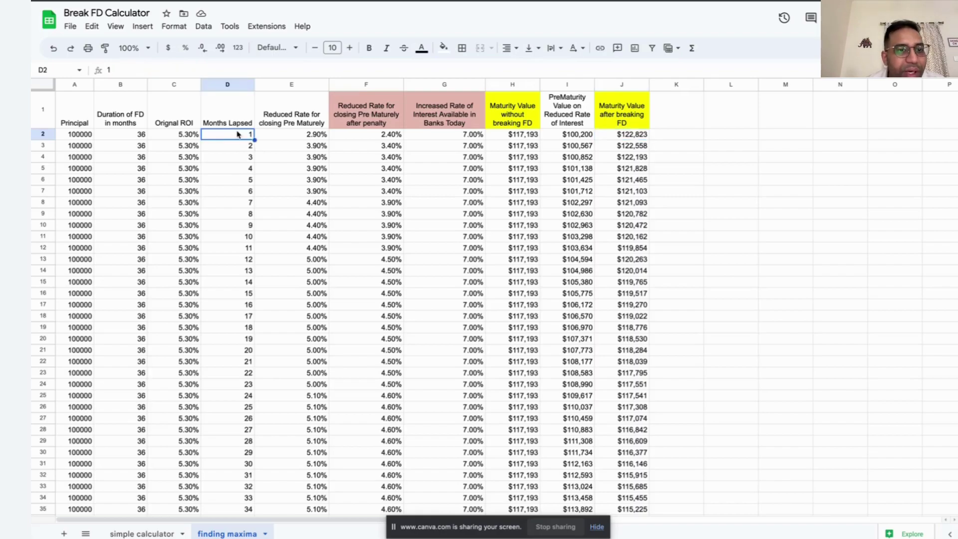
Examine the months lapsed column in finding maxima from month 1 down to the month 35 row
{"action": "key", "text": "shift+Down"}
{"action": "key", "text": "shift+Down"}
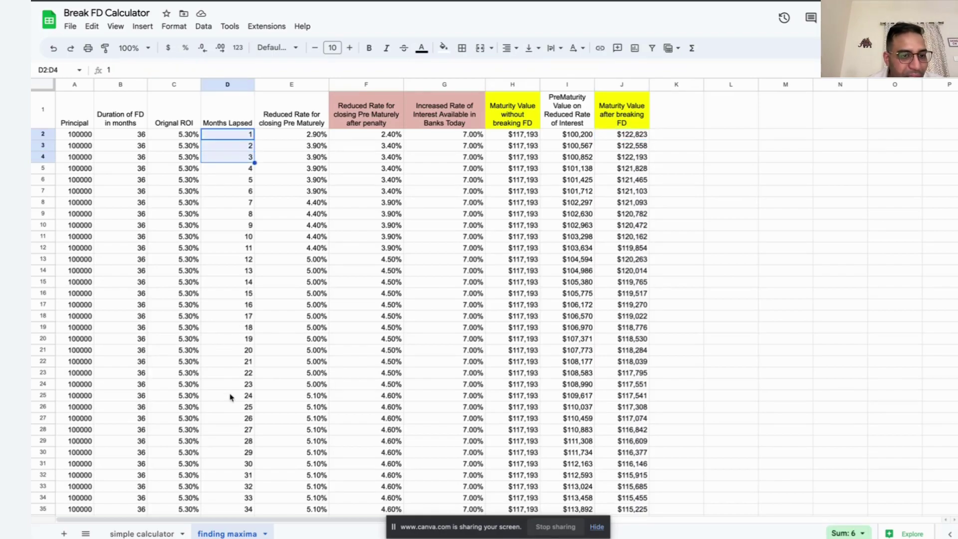
{"action": "scroll", "coordinate": [231, 396], "scroll_direction": "down", "scroll_amount": 3}
{"action": "left_click", "coordinate": [244, 407]}
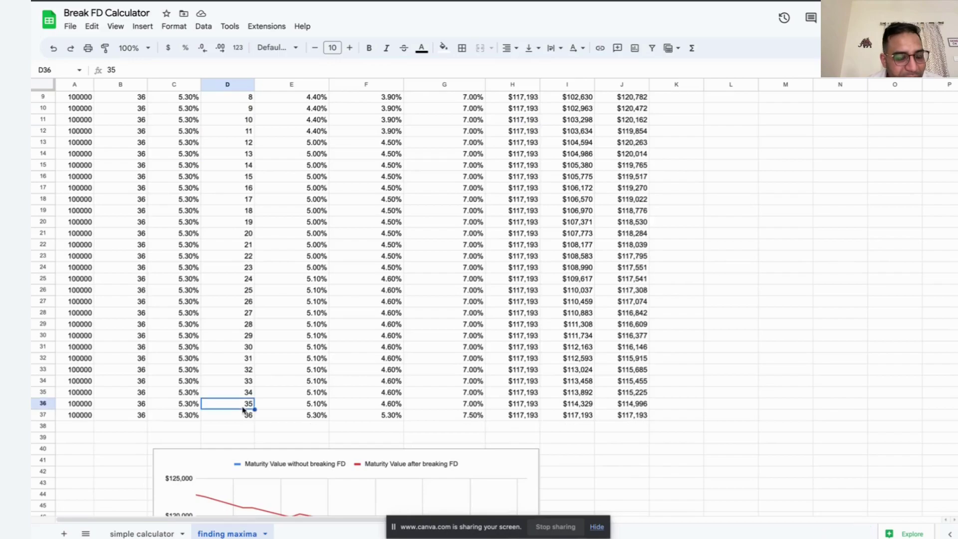
{"action": "left_click", "coordinate": [175, 403]}
{"action": "key", "text": "shift+Right"}
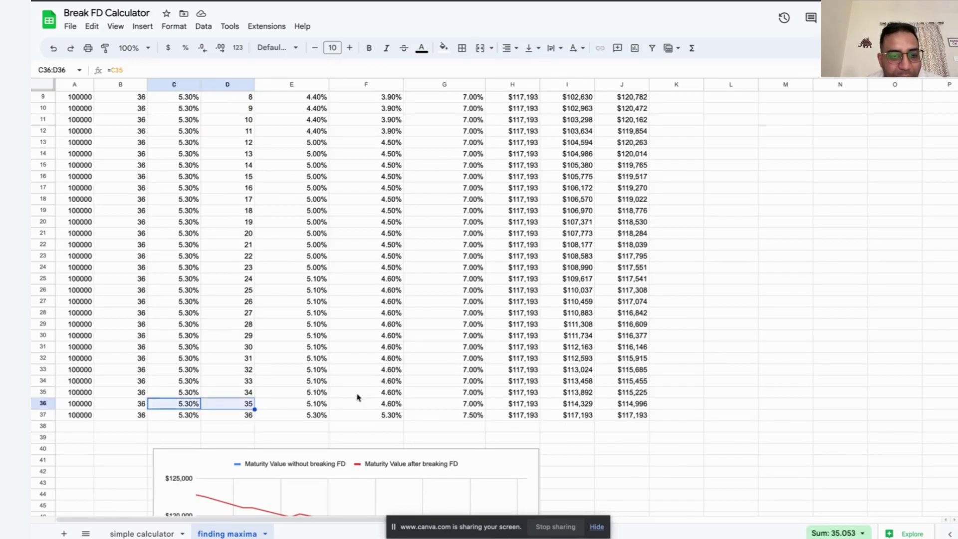
Enlarge the maturity value line chart below the table so it extends to about column K and row 71
{"action": "scroll", "coordinate": [357, 396], "scroll_direction": "down", "scroll_amount": 10}
{"action": "left_click", "coordinate": [461, 297]}
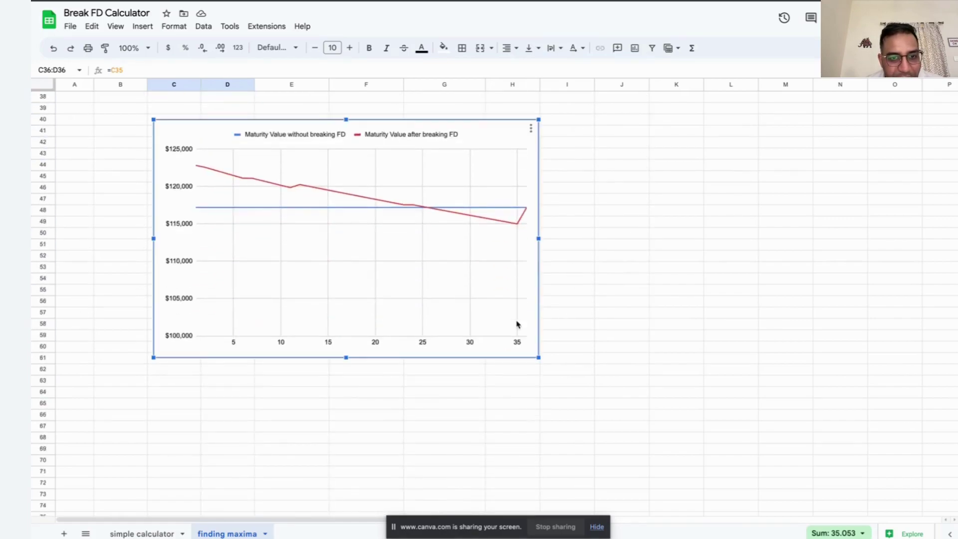
{"action": "left_click_drag", "start_coordinate": [539, 357], "coordinate": [728, 451]}
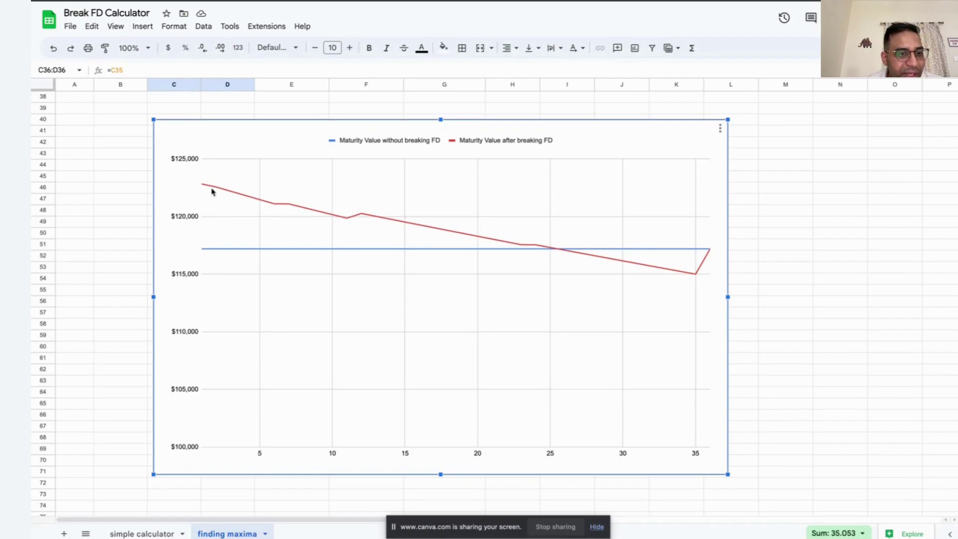
Compare the chart's maturity value after breaking the FD with the not-breaking line at months 1, 12, 33, 35 and 36
{"action": "mouse_move", "coordinate": [204, 188]}
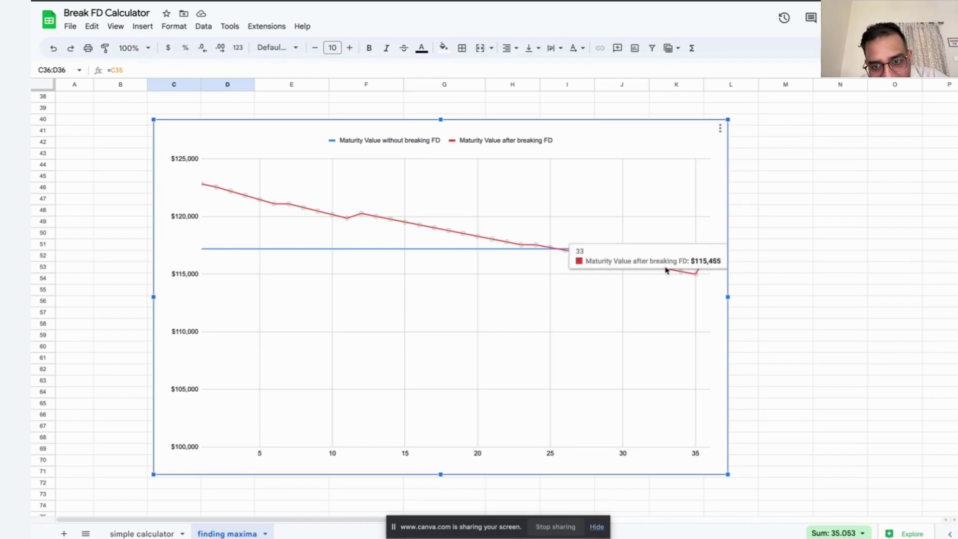
{"action": "mouse_move", "coordinate": [695, 277]}
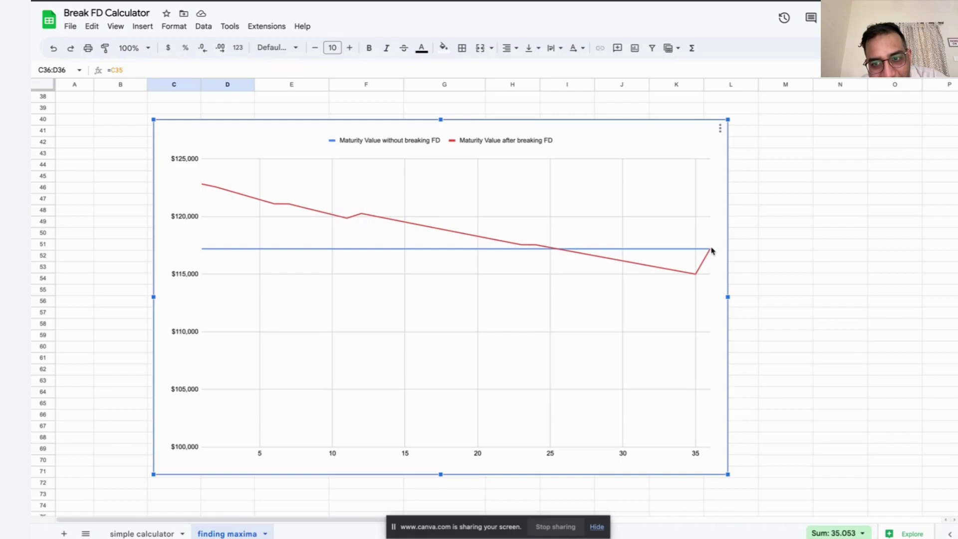
{"action": "mouse_move", "coordinate": [709, 253]}
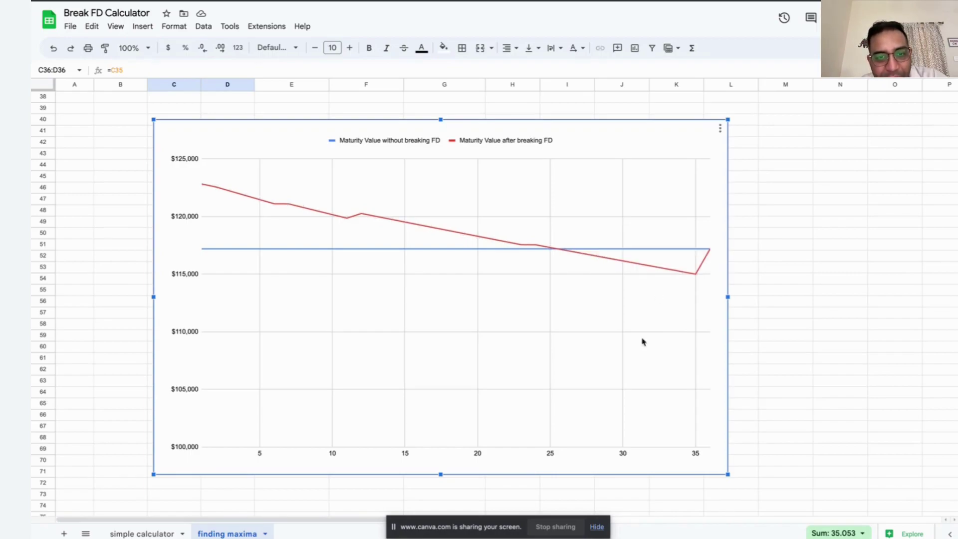
{"action": "mouse_move", "coordinate": [639, 251]}
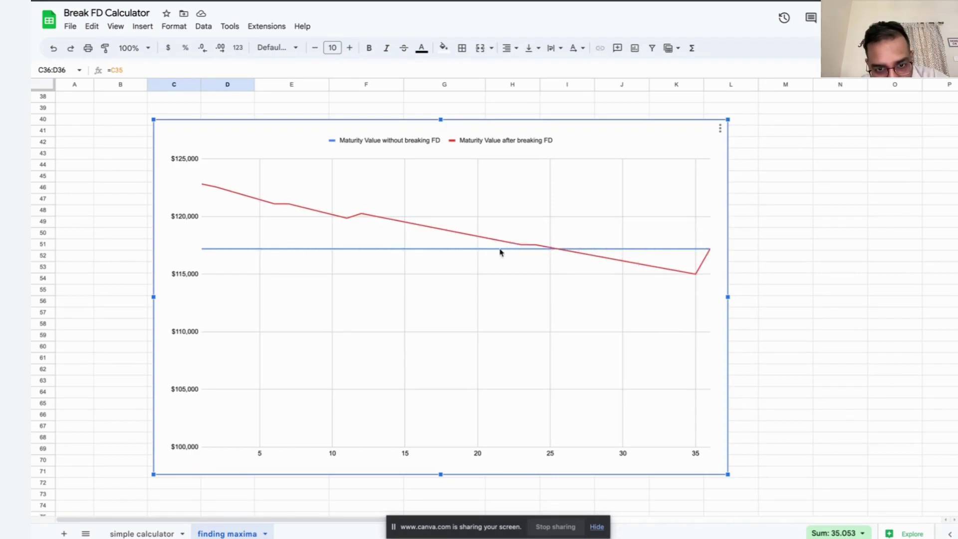
{"action": "mouse_move", "coordinate": [449, 231]}
{"action": "mouse_move", "coordinate": [362, 218]}
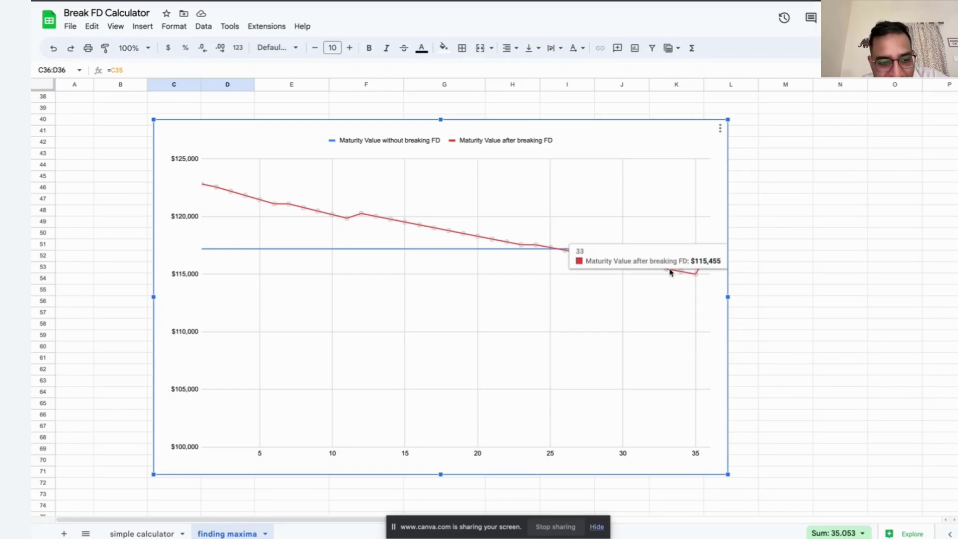
Review the date of FD formation and the original FD's rate of interest in the simple calculator sheet
{"action": "left_click", "coordinate": [141, 532]}
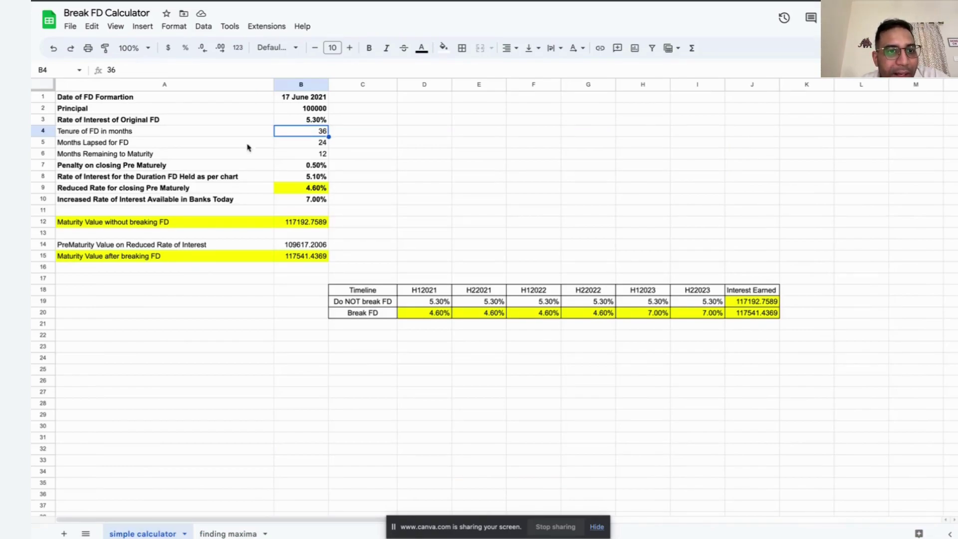
{"action": "left_click", "coordinate": [299, 99]}
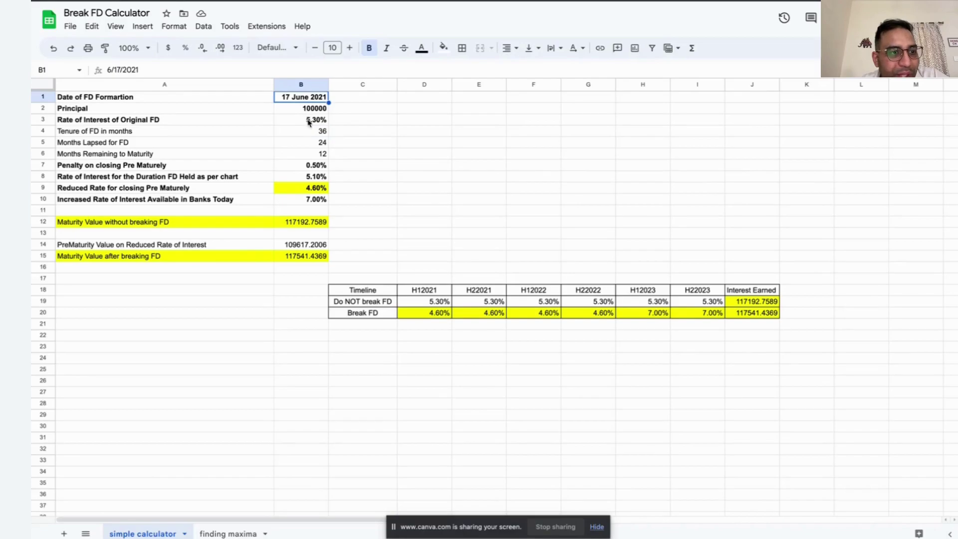
{"action": "left_click", "coordinate": [308, 123]}
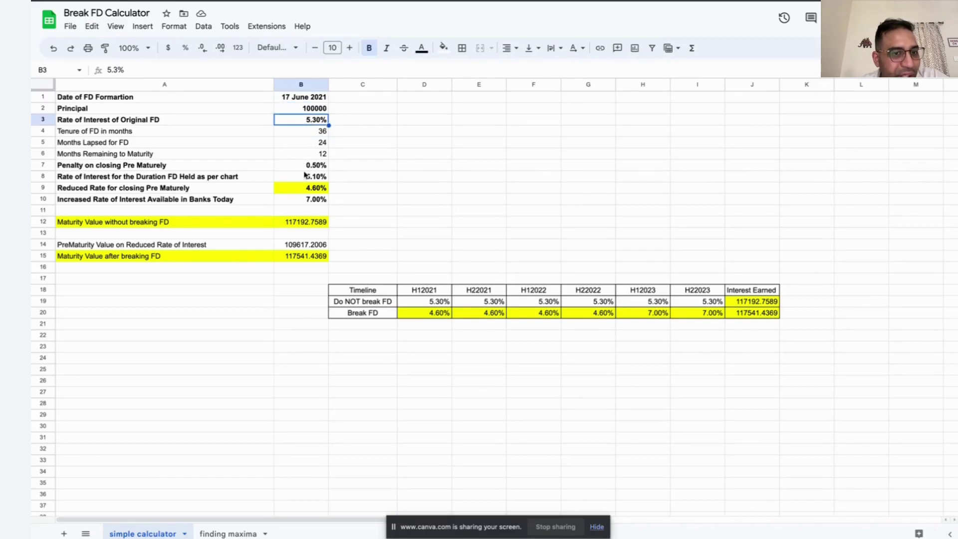
Try a 4.50% reduced rate for closing prematurely in B9 in place of its formula, and clear the entry
{"action": "left_click", "coordinate": [305, 192]}
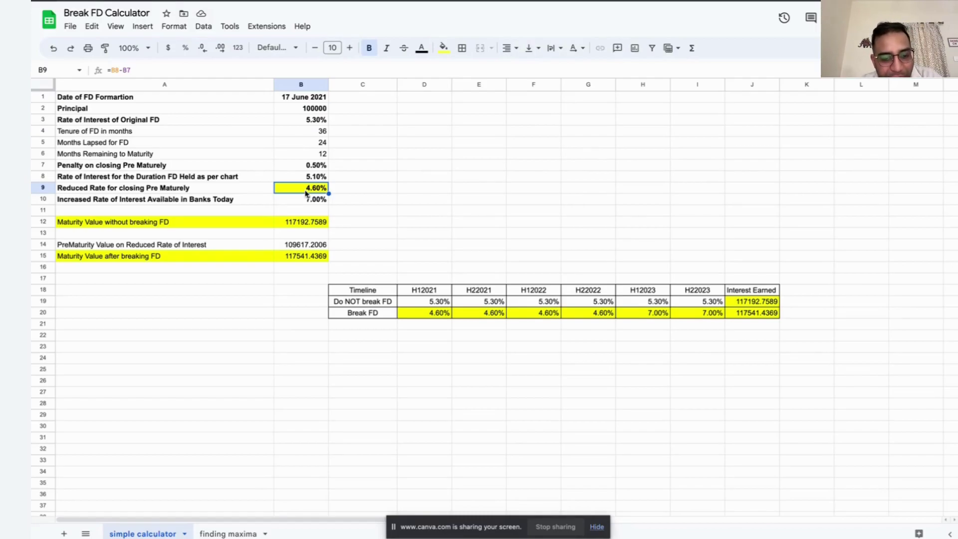
{"action": "type", "text": "4."}
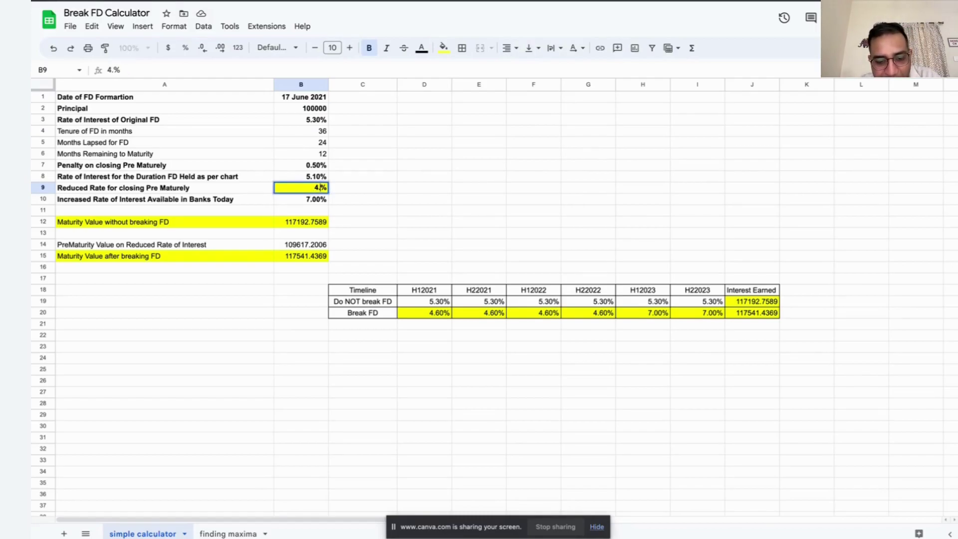
{"action": "type", "text": "50"}
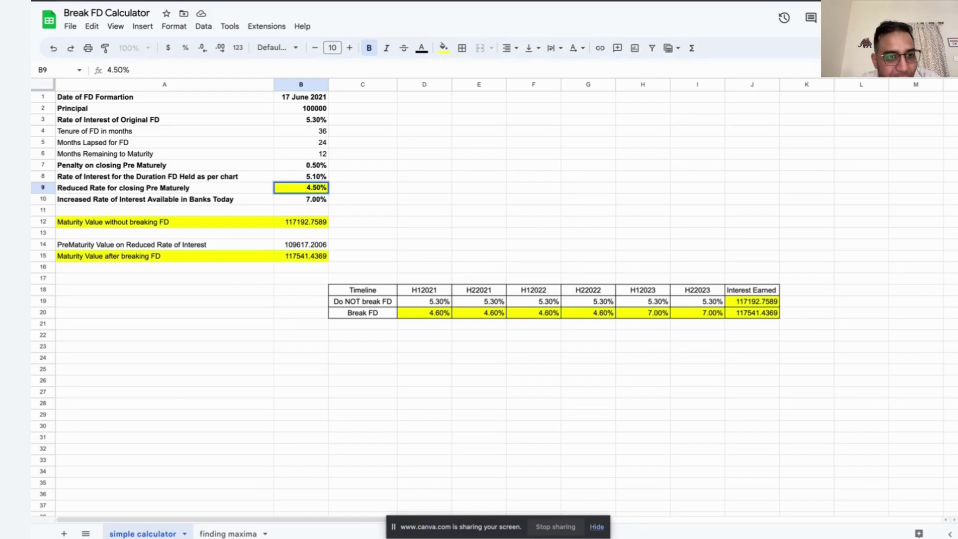
{"action": "key", "text": "BackSpace"}
{"action": "key", "text": "BackSpace"}
{"action": "key", "text": "BackSpace"}
{"action": "key", "text": "BackSpace"}
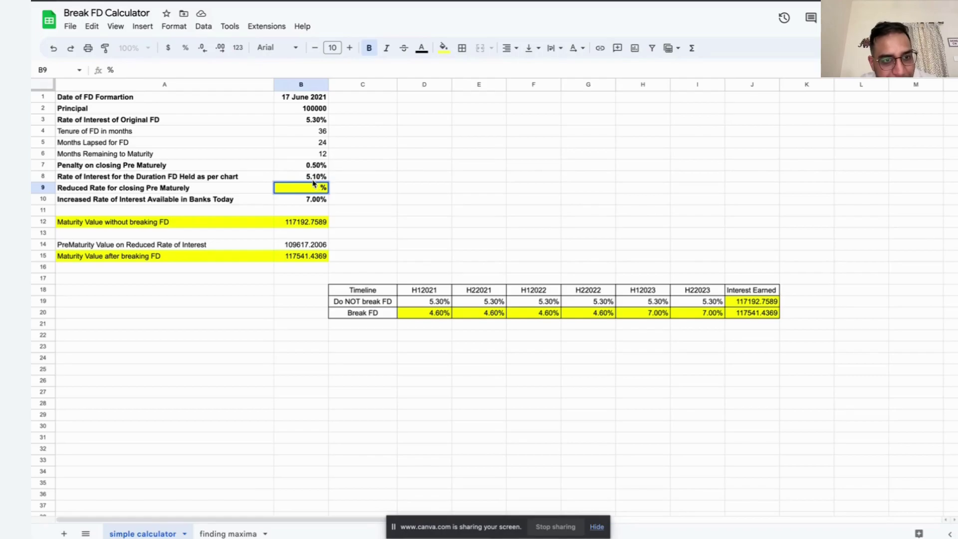
{"action": "left_click", "coordinate": [345, 181]}
Set the rate of interest for the duration the FD was held, in B8, to 4.50%
{"action": "left_click", "coordinate": [315, 181]}
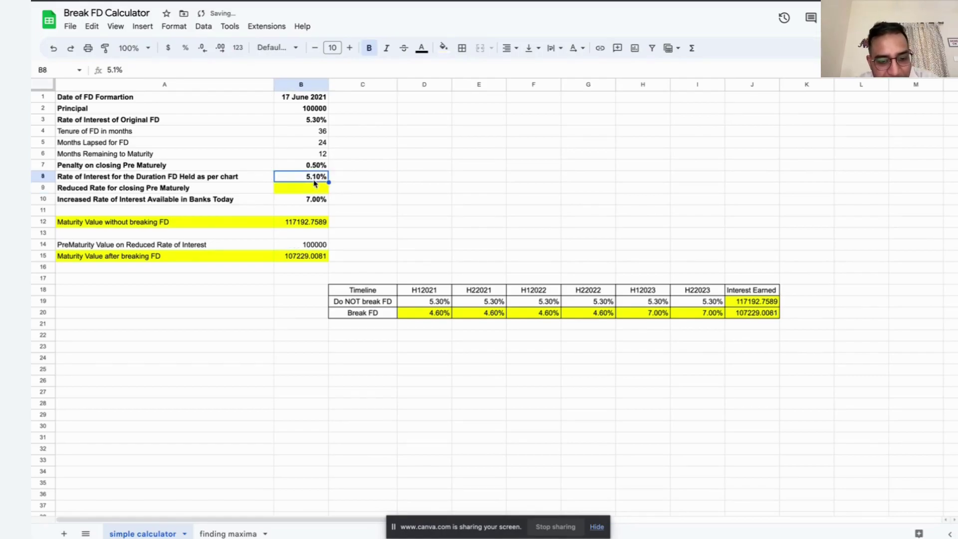
{"action": "type", "text": "4.50"}
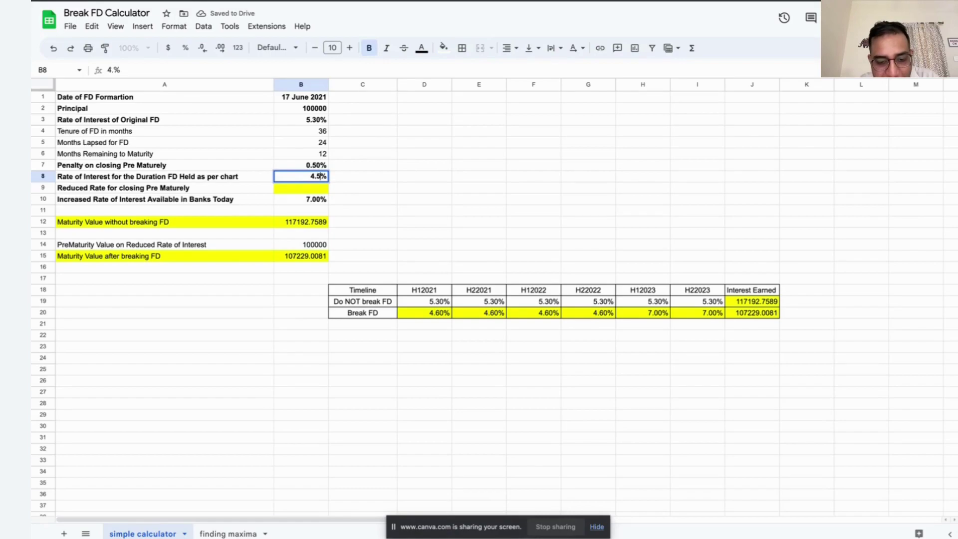
{"action": "key", "text": "Return"}
Enter the formula =B8-B7 for the reduced rate for closing prematurely in B9
{"action": "type", "text": "="}
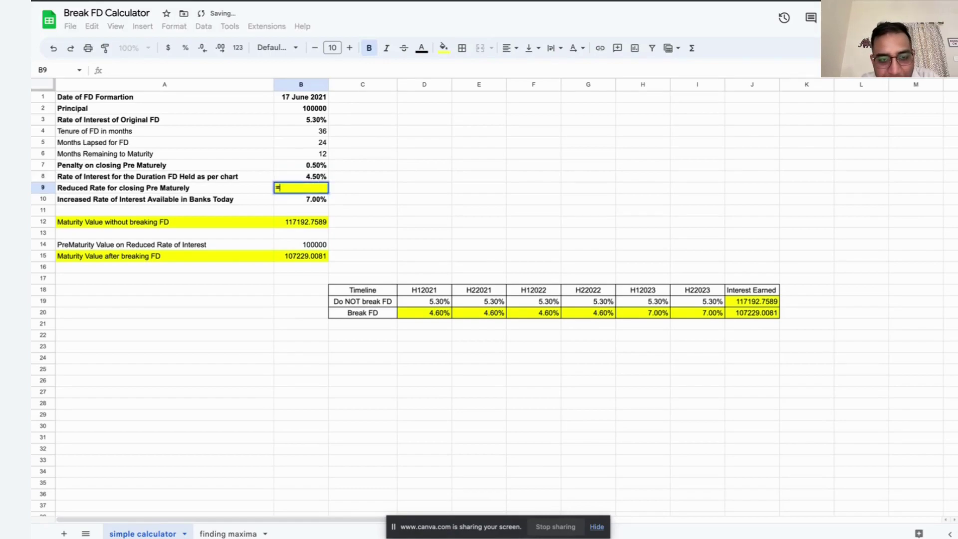
{"action": "left_click", "coordinate": [318, 176]}
{"action": "type", "text": "-"}
{"action": "left_click", "coordinate": [289, 165]}
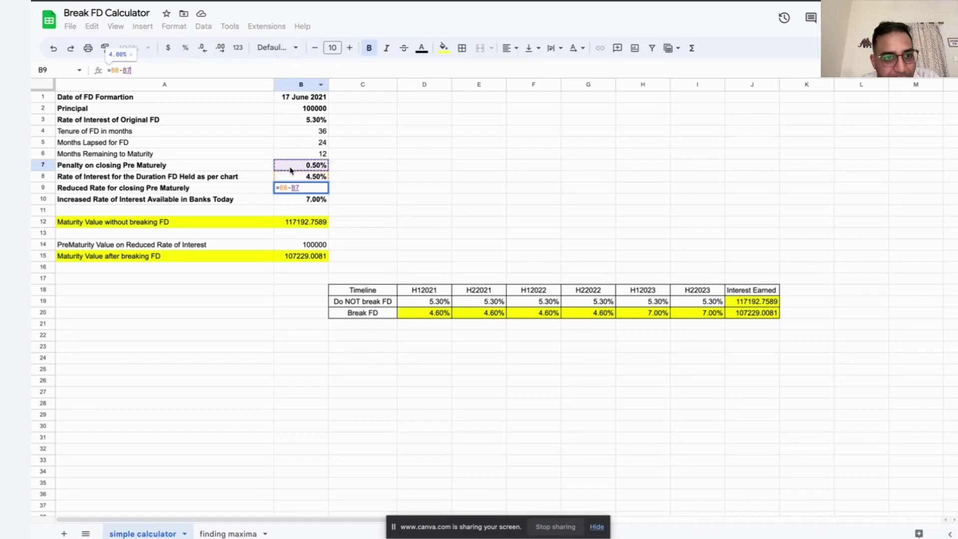
{"action": "key", "text": "Return"}
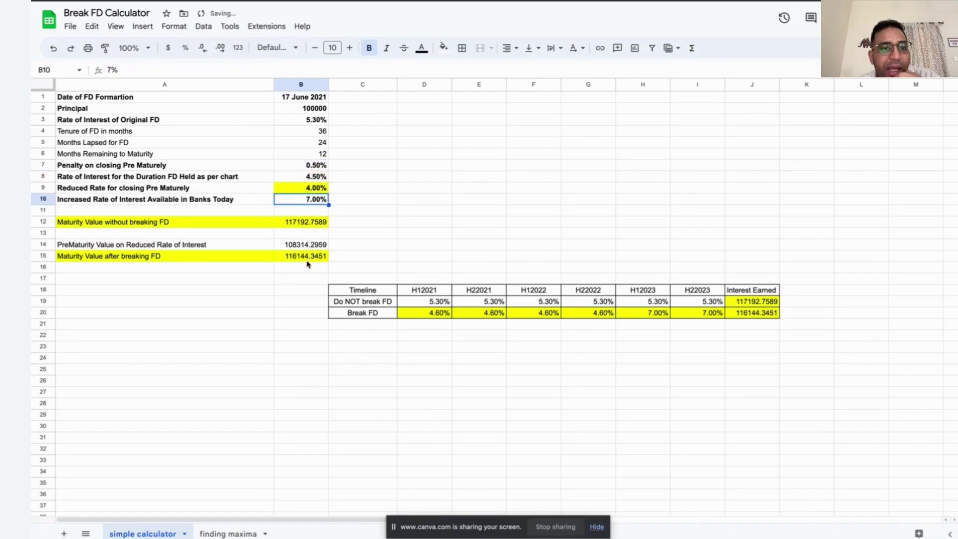
Compare the maturity value after breaking the FD with the maturity value without breaking it
{"action": "left_click", "coordinate": [168, 261]}
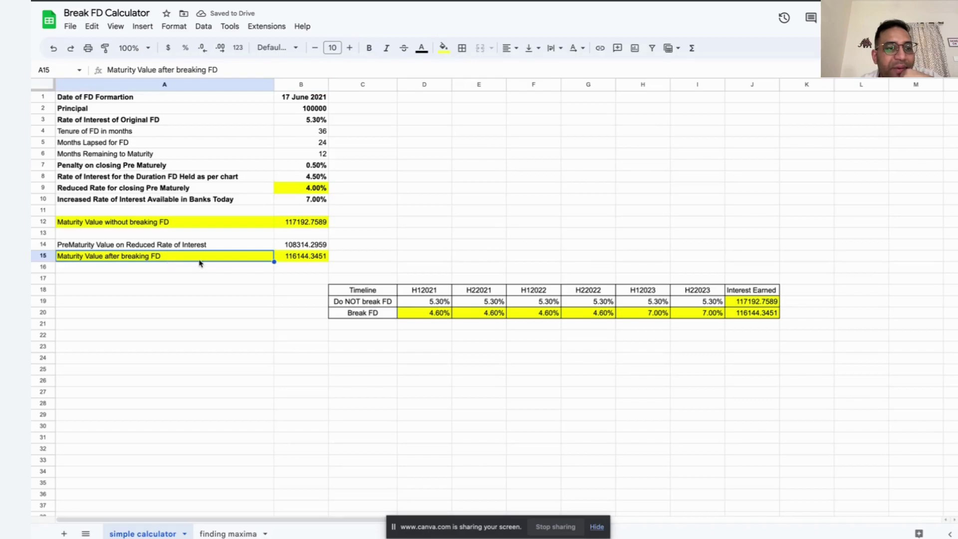
{"action": "left_click", "coordinate": [305, 261]}
{"action": "left_click", "coordinate": [315, 226]}
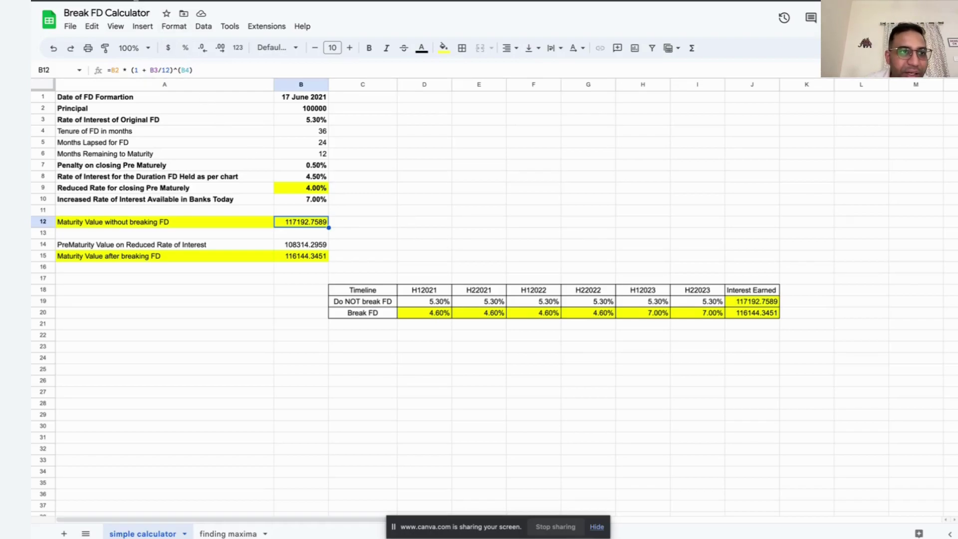
Switch to the Google Slides deck "Should you break your FD?", present it from slide 3 and advance to the Summary - Thumb Rule slide
{"action": "left_click", "coordinate": [140, 2]}
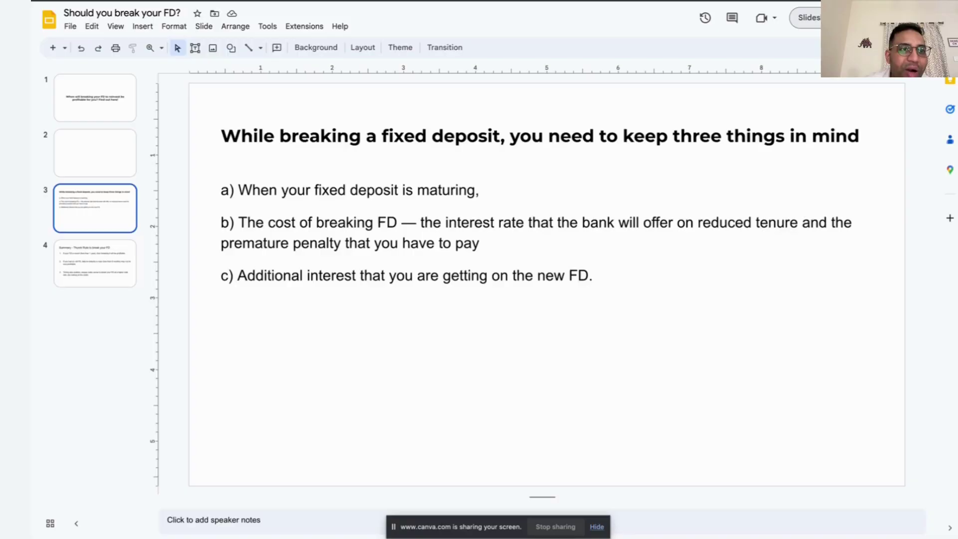
{"action": "left_click", "coordinate": [813, 22]}
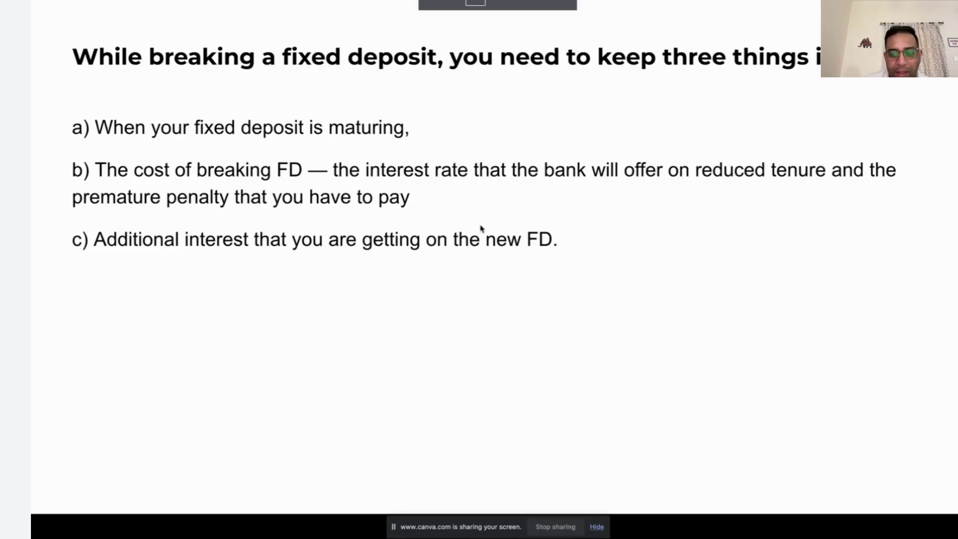
{"action": "key", "text": "Right"}
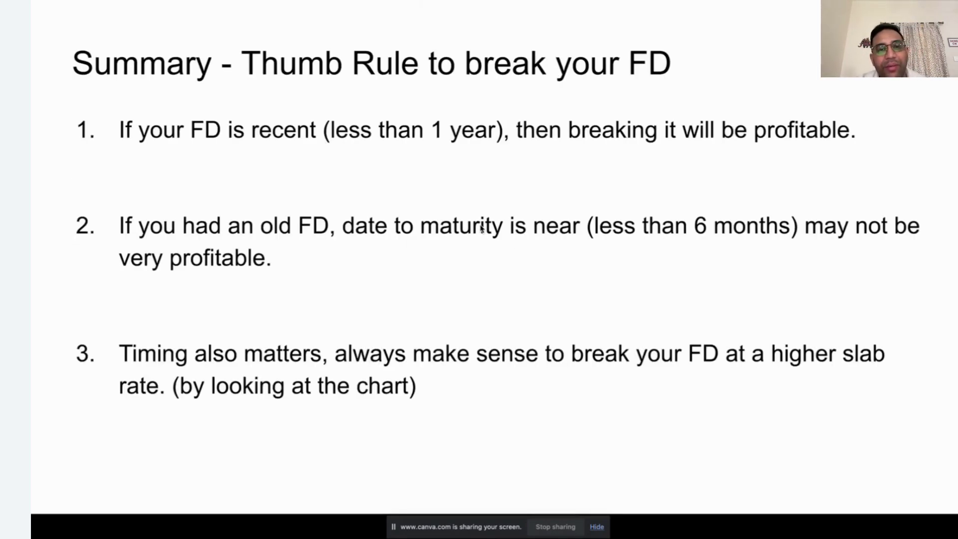